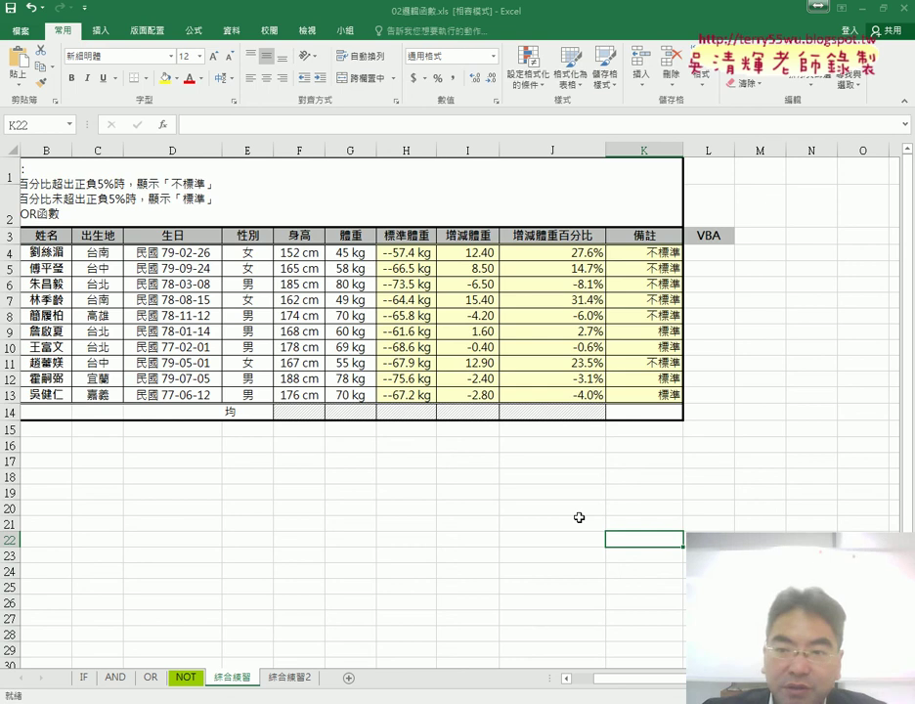
- Inspect the percentage formula in cell J4 beside the VBA column
{"action": "left_click", "coordinate": [724, 257]}
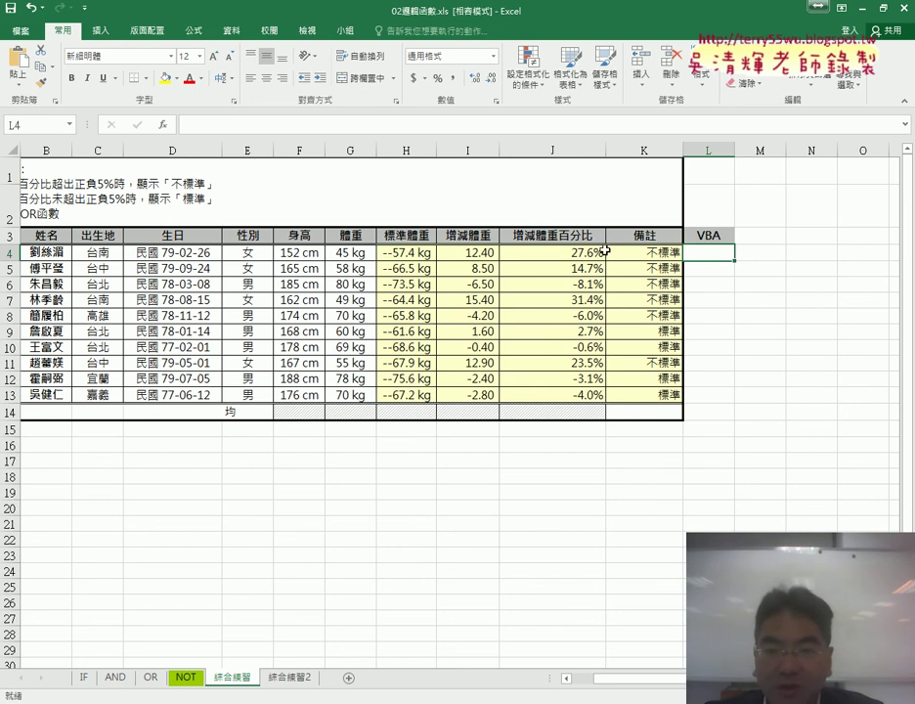
{"action": "left_click", "coordinate": [553, 254]}
{"action": "left_click", "coordinate": [566, 147]}
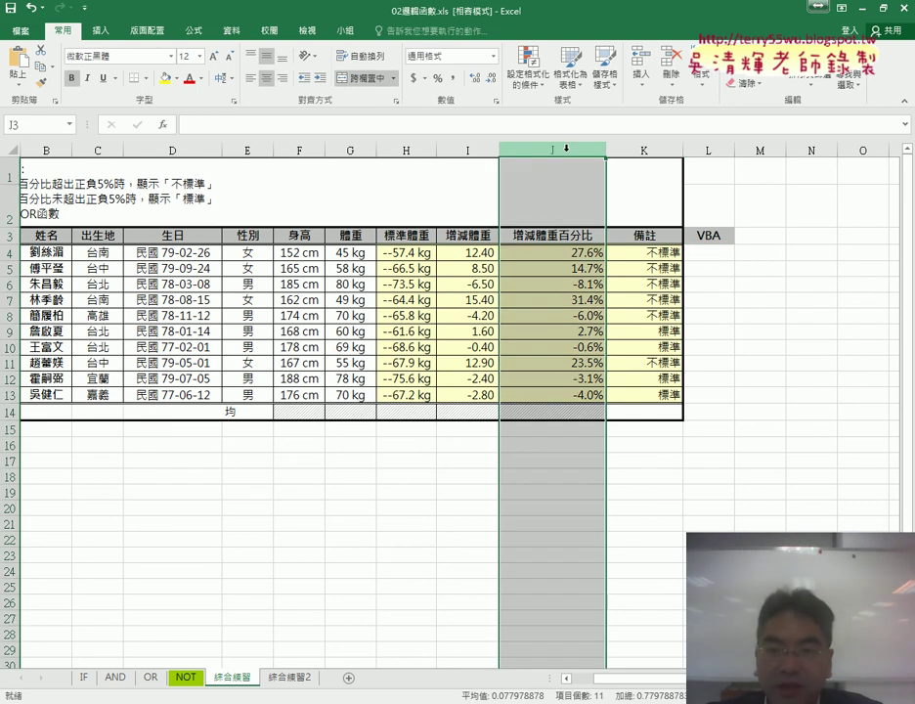
{"action": "left_click", "coordinate": [576, 256]}
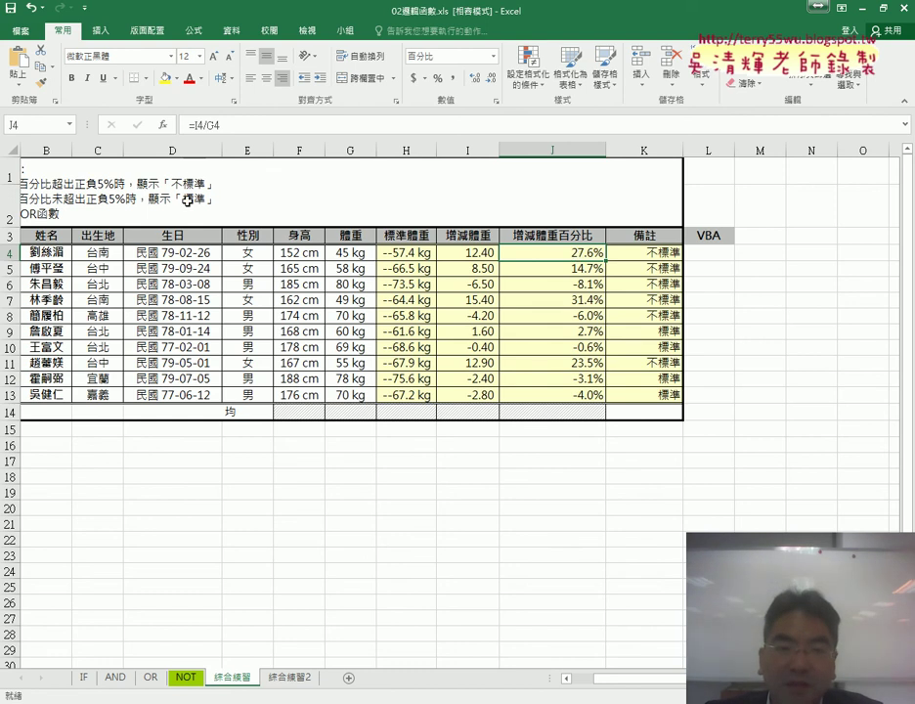
- Widen column L and select the VBA cells L4:L13
{"action": "left_click", "coordinate": [718, 253]}
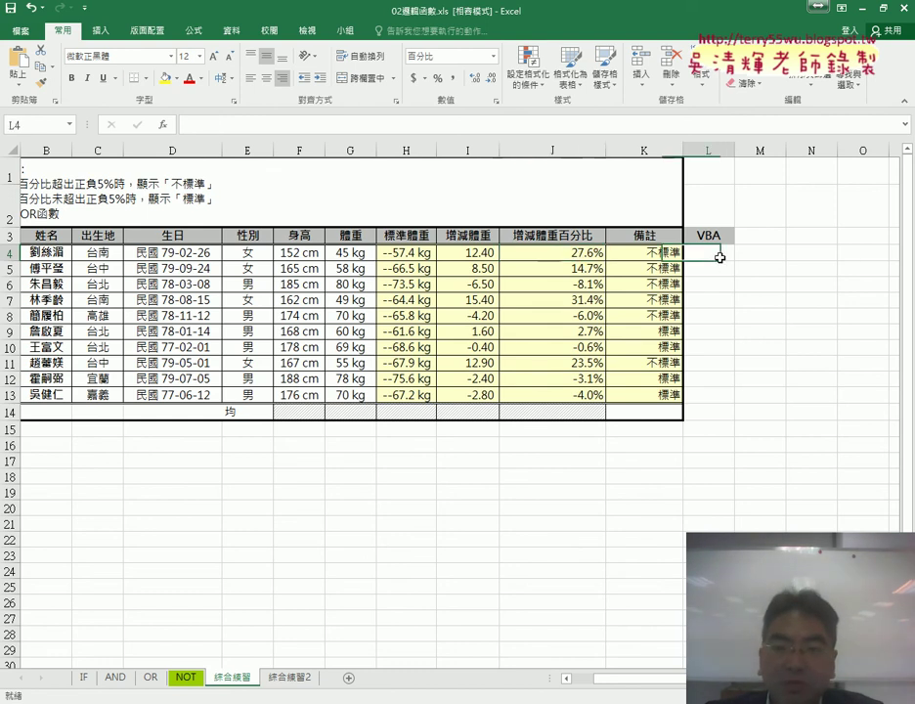
{"action": "left_click_drag", "start_coordinate": [734, 151], "coordinate": [765, 150]}
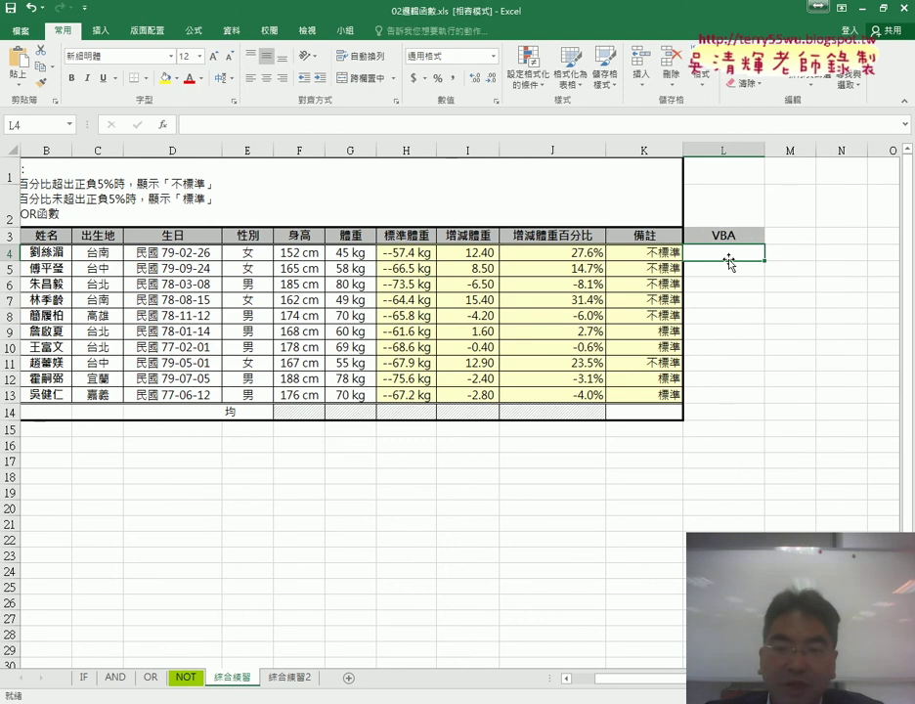
{"action": "left_click_drag", "start_coordinate": [726, 255], "coordinate": [710, 391]}
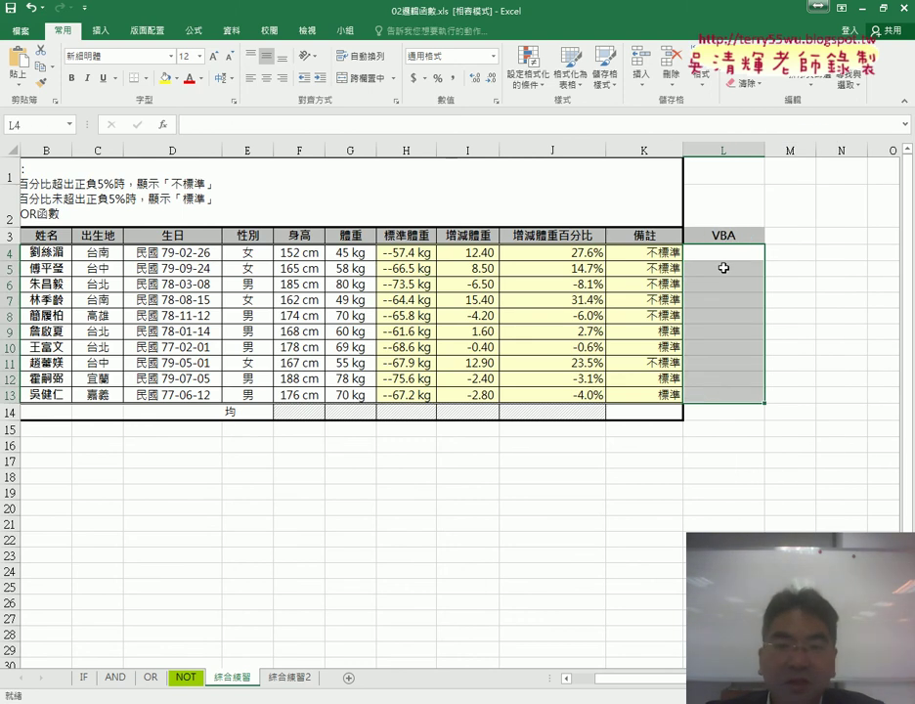
- Enable the 開發人員 (Developer) tab through Customize Ribbon in Excel Options and switch to it
{"action": "left_click", "coordinate": [85, 8]}
{"action": "left_click", "coordinate": [126, 251]}
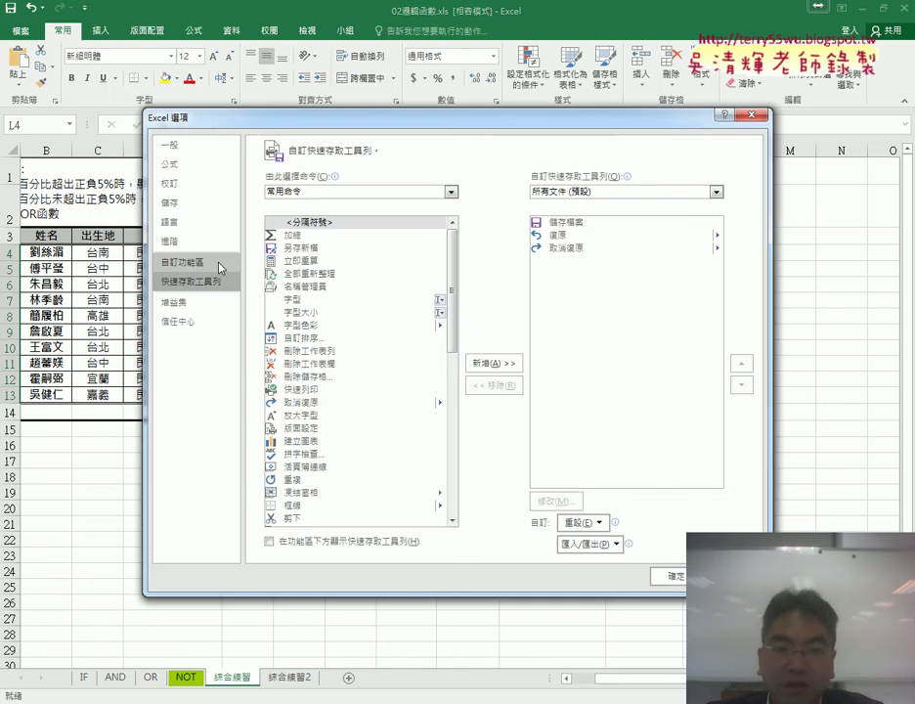
{"action": "left_click", "coordinate": [195, 262]}
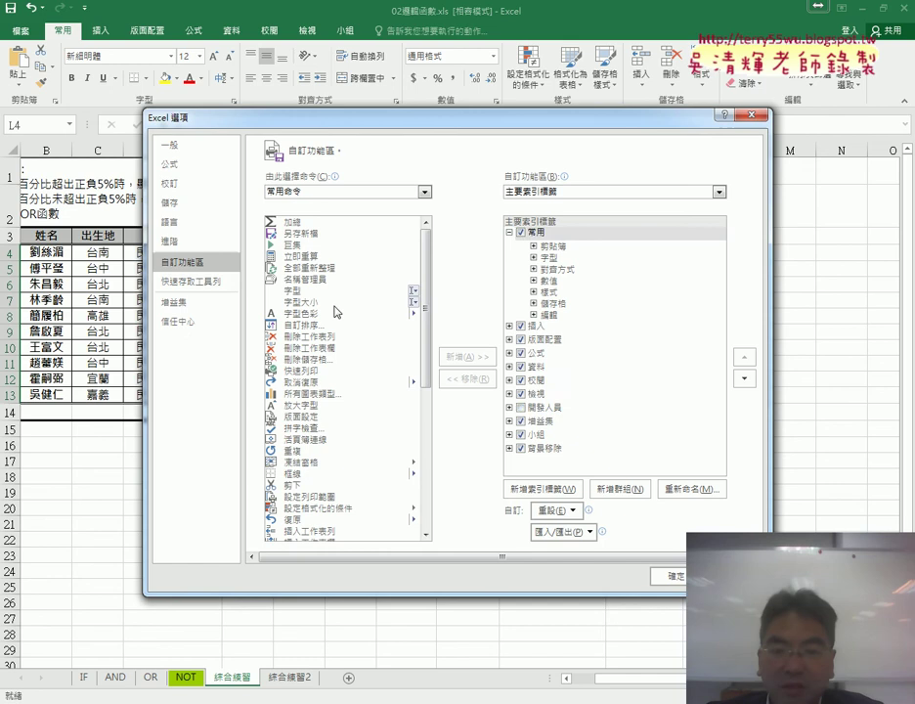
{"action": "left_click", "coordinate": [520, 407]}
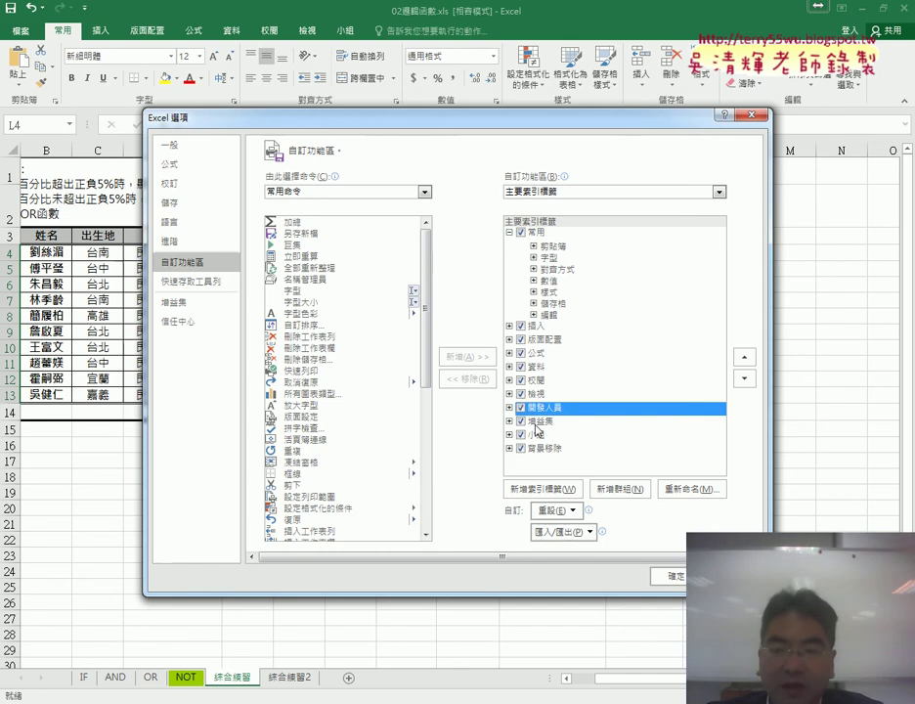
{"action": "left_click", "coordinate": [667, 575]}
{"action": "left_click", "coordinate": [353, 30]}
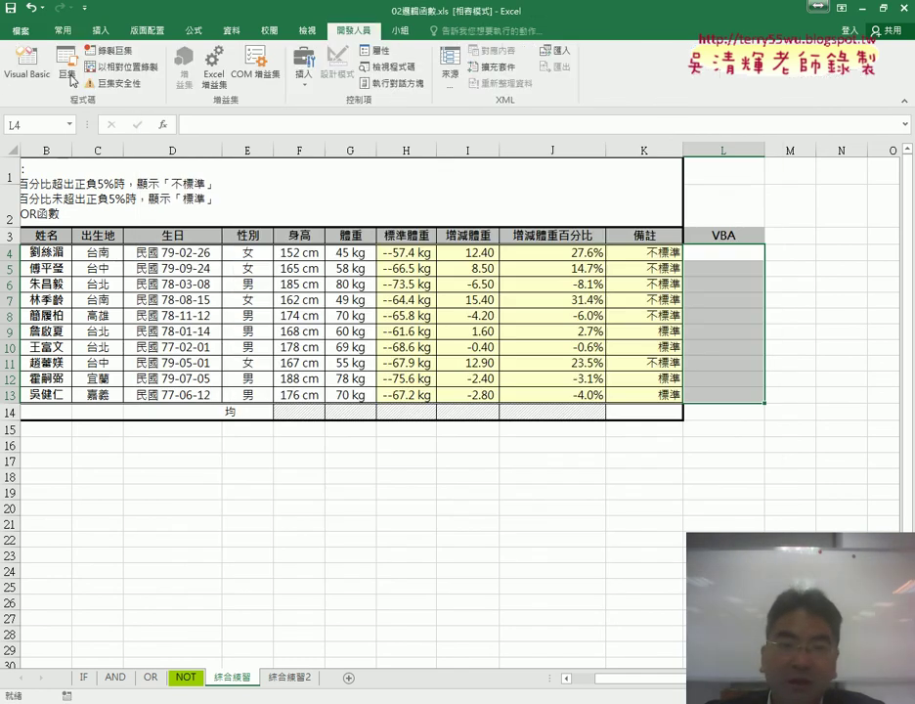
- Open the Visual Basic editor, insert a new Module1 via 插入 > 模組, and maximize its code window
{"action": "left_click", "coordinate": [28, 62]}
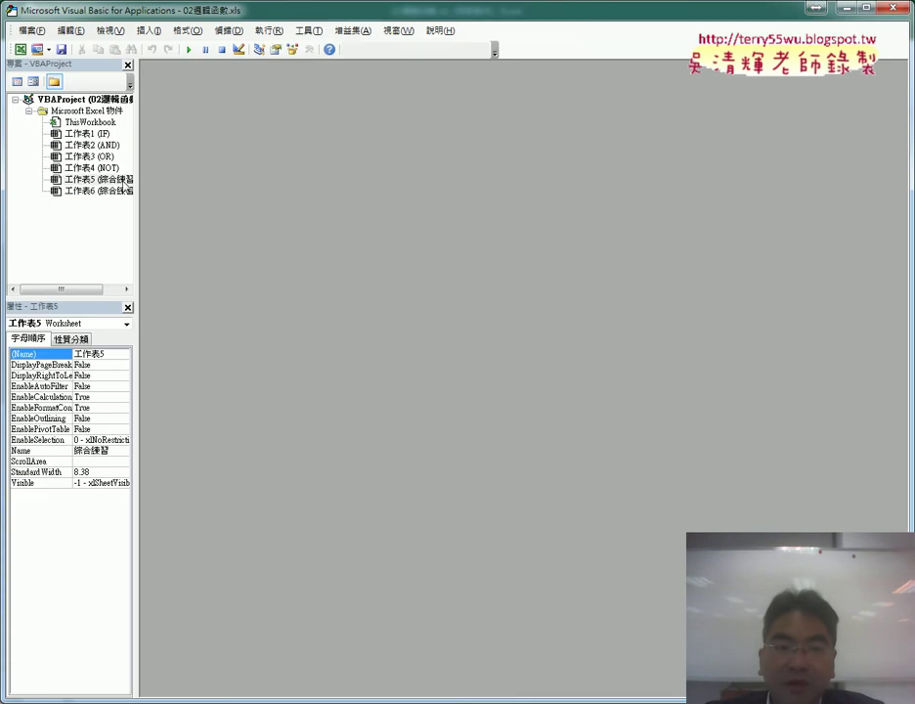
{"action": "right_click", "coordinate": [85, 169]}
{"action": "mouse_move", "coordinate": [133, 225]}
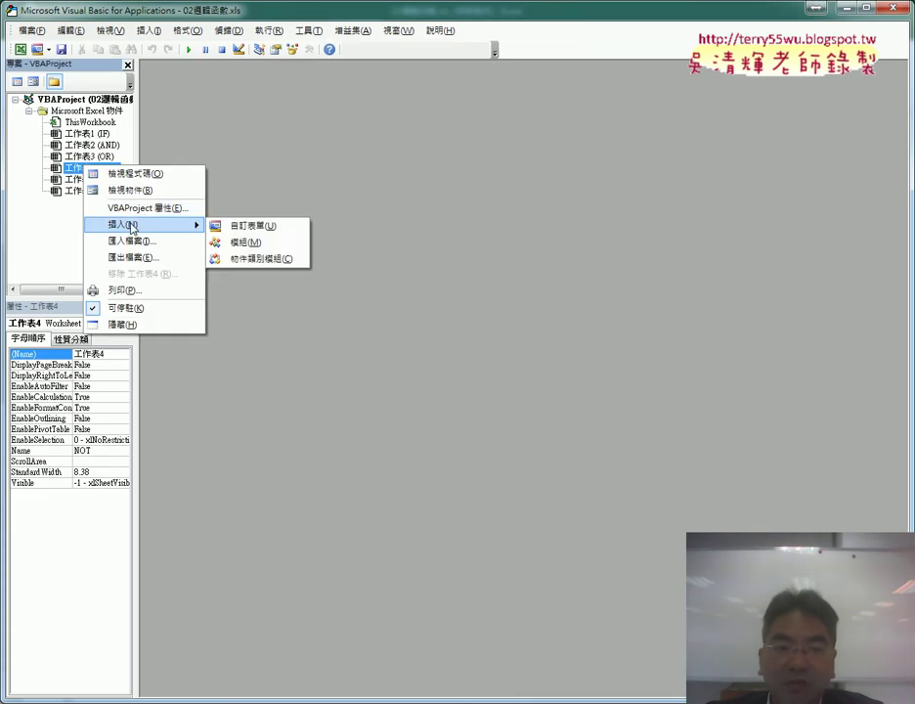
{"action": "left_click", "coordinate": [251, 252]}
{"action": "double_click", "coordinate": [298, 94]}
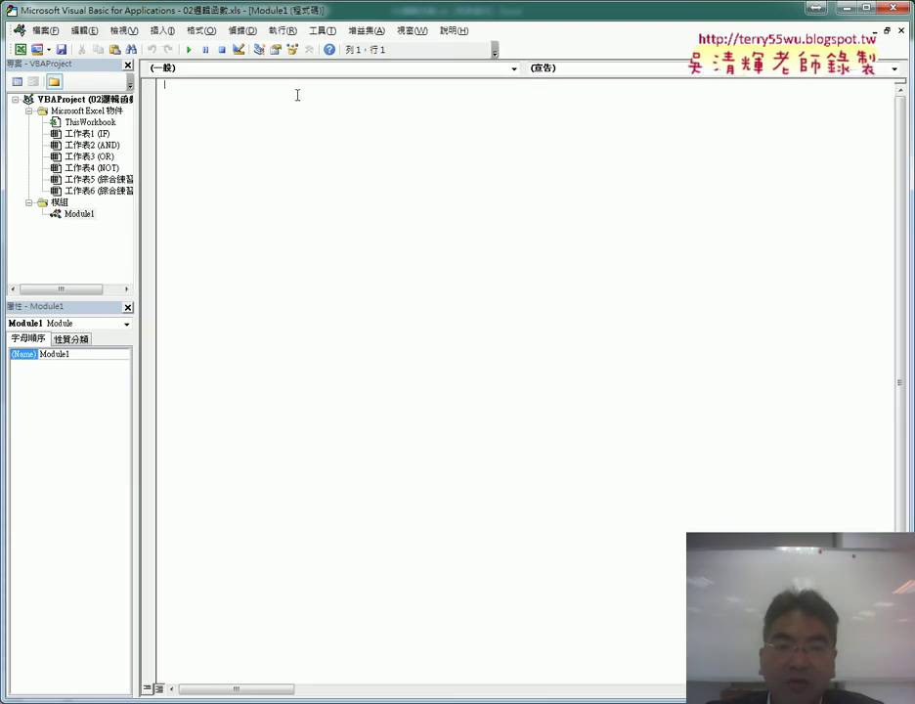
- Restore the VBA editor to a smaller window and reposition it over Excel
{"action": "left_click", "coordinate": [865, 7]}
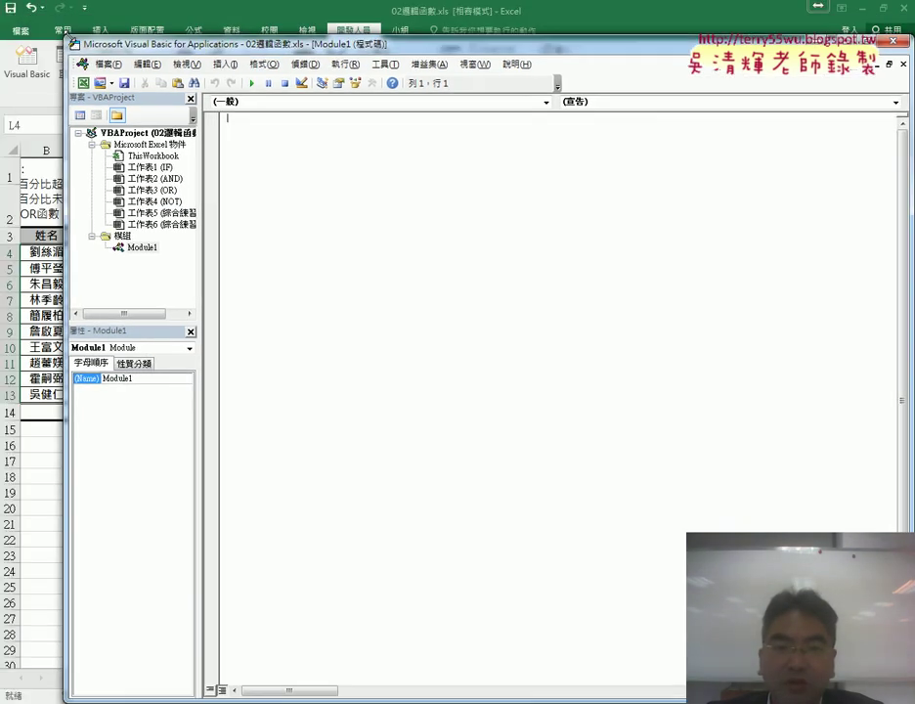
{"action": "left_click_drag", "start_coordinate": [329, 48], "coordinate": [222, 41]}
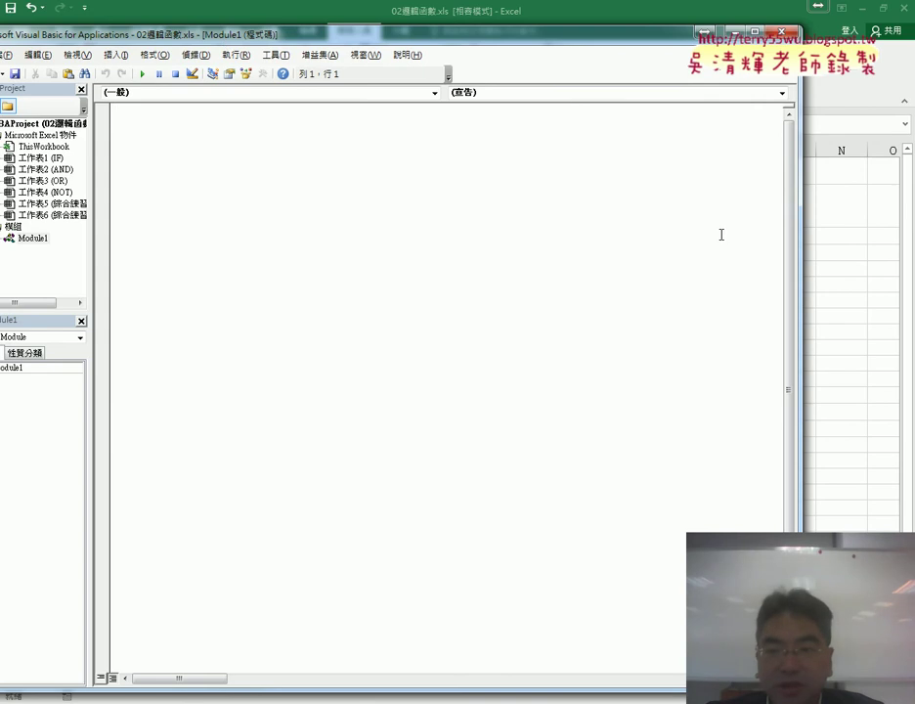
{"action": "left_click_drag", "start_coordinate": [800, 267], "coordinate": [629, 267]}
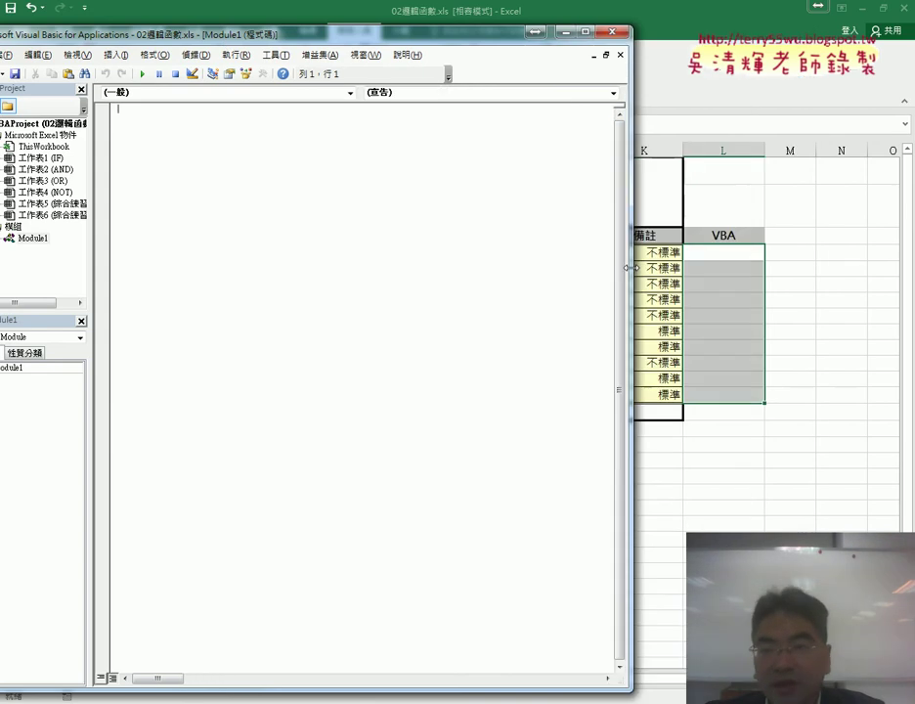
{"action": "left_click_drag", "start_coordinate": [427, 27], "coordinate": [427, 60]}
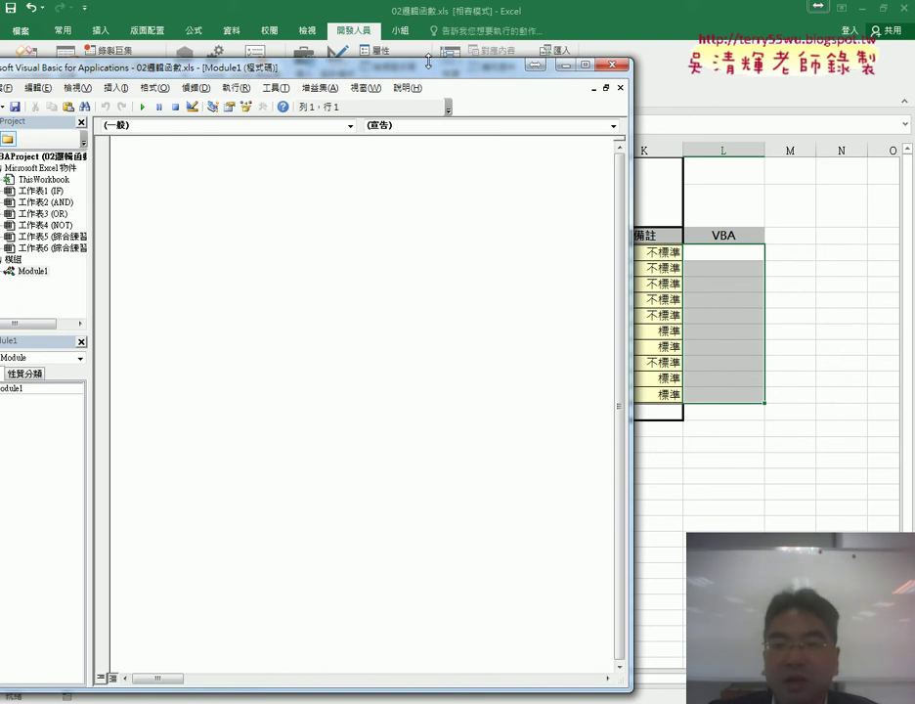
{"action": "mouse_move", "coordinate": [424, 70]}
{"action": "left_mouse_down"}
{"action": "mouse_move", "coordinate": [458, 55]}
{"action": "mouse_move", "coordinate": [403, 171]}
{"action": "mouse_move", "coordinate": [445, 153]}
{"action": "left_mouse_up"}
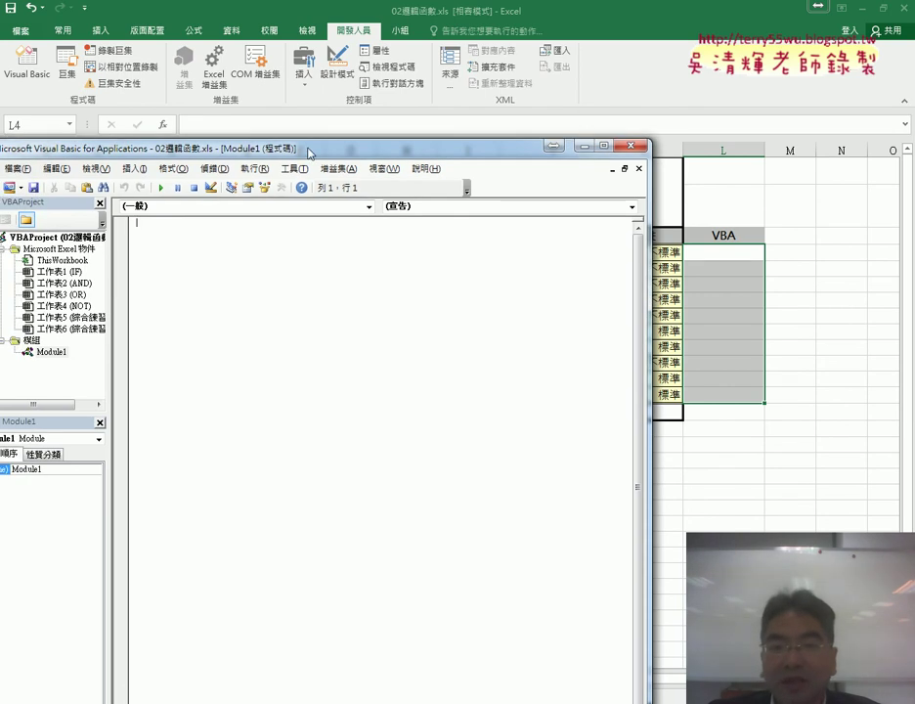
{"action": "mouse_move", "coordinate": [307, 153]}
{"action": "left_mouse_down"}
{"action": "mouse_move", "coordinate": [344, 94]}
{"action": "mouse_move", "coordinate": [386, 273]}
{"action": "left_mouse_up"}
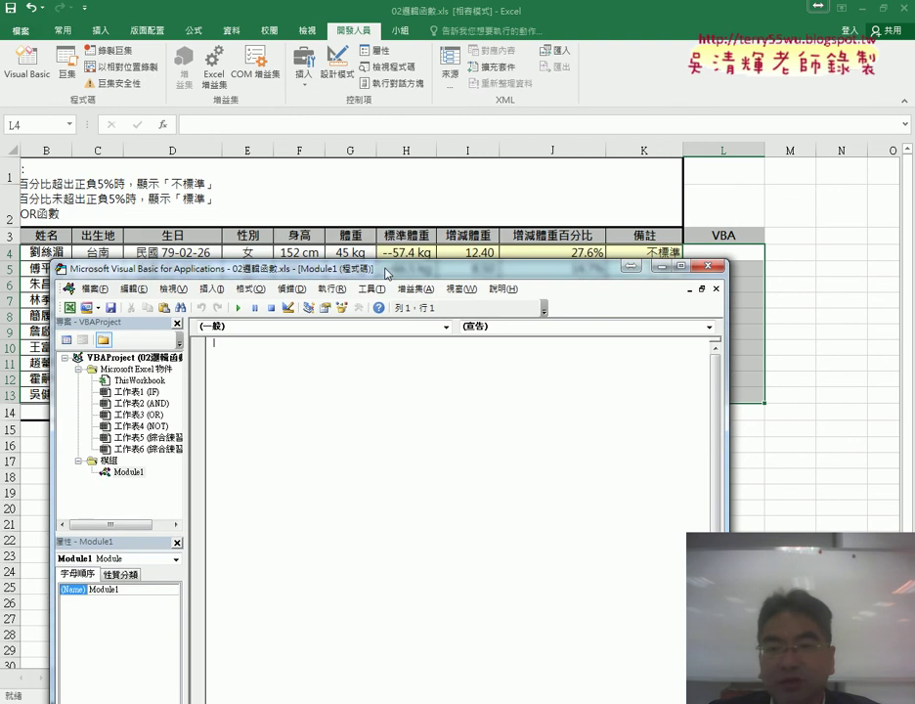
- Check the worksheet behind the editor, then nudge the editor window up and left
{"action": "left_click", "coordinate": [532, 237]}
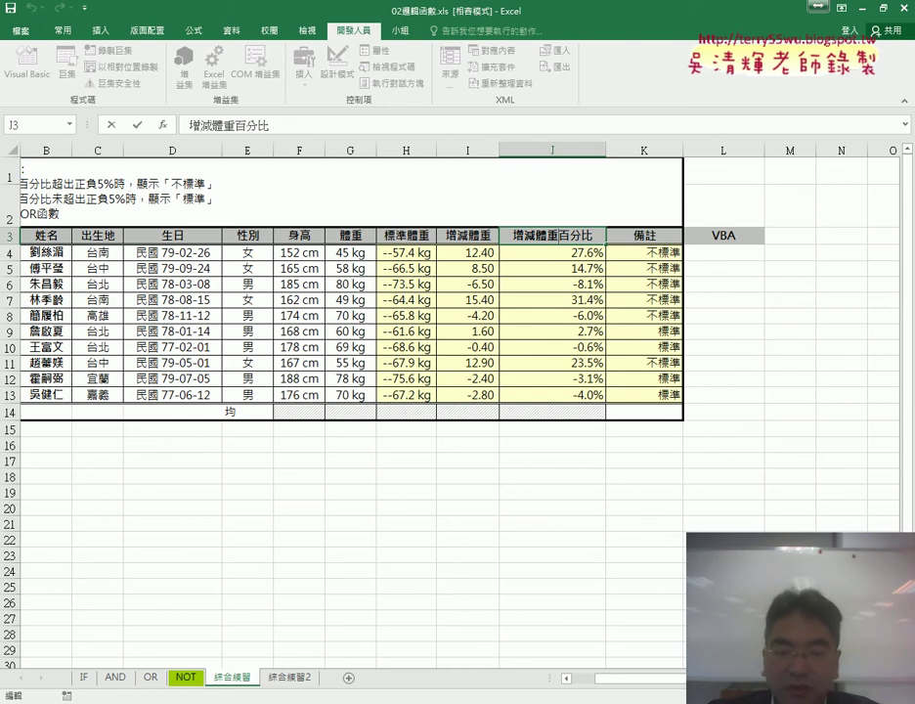
{"action": "left_click", "coordinate": [327, 650]}
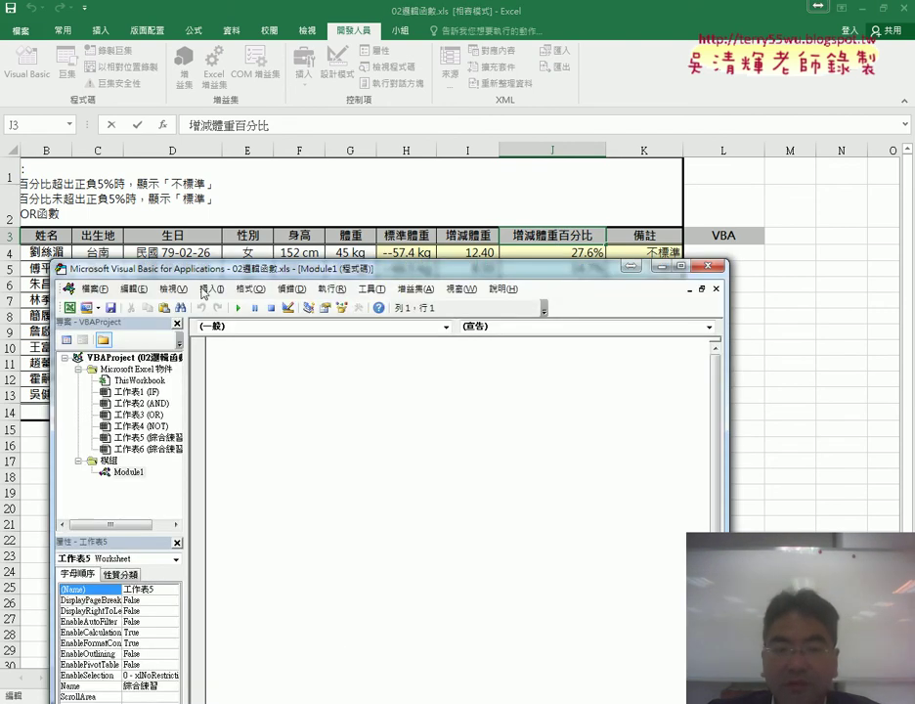
{"action": "left_click", "coordinate": [235, 193]}
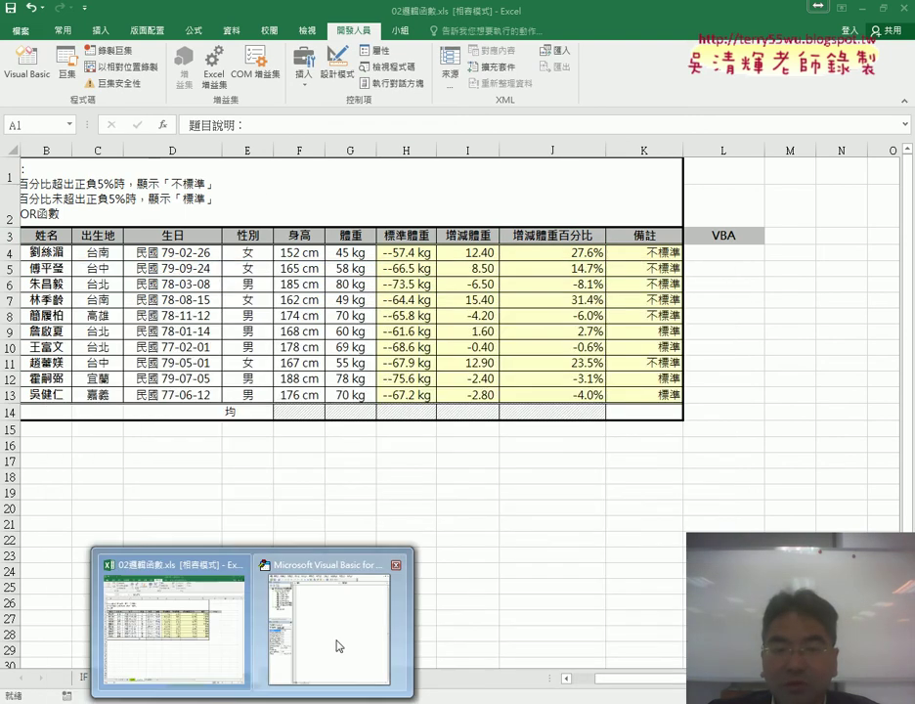
{"action": "left_click", "coordinate": [339, 645]}
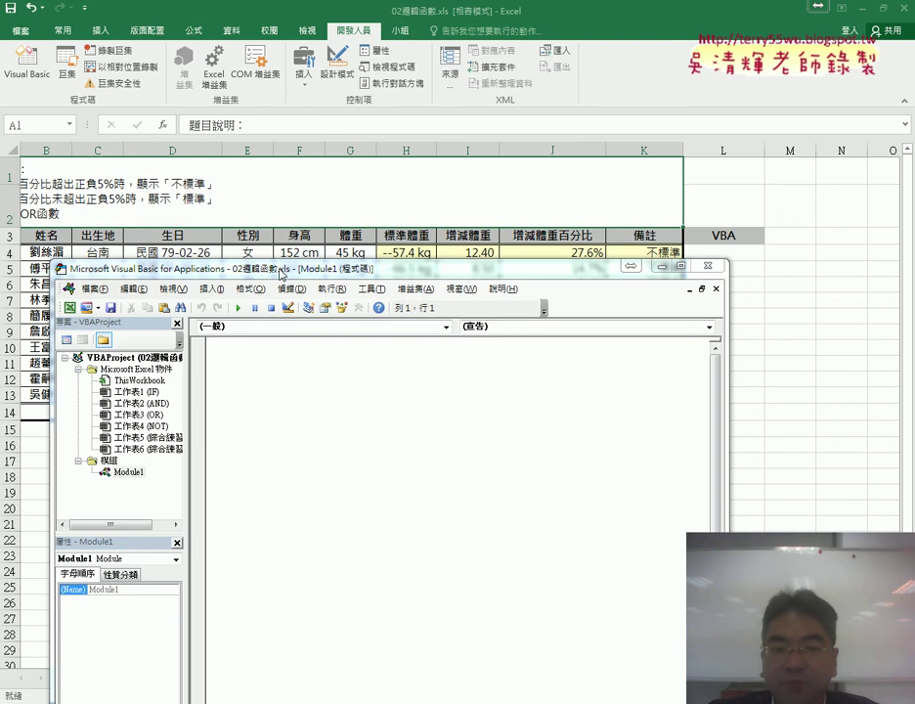
{"action": "left_click_drag", "start_coordinate": [284, 275], "coordinate": [243, 217]}
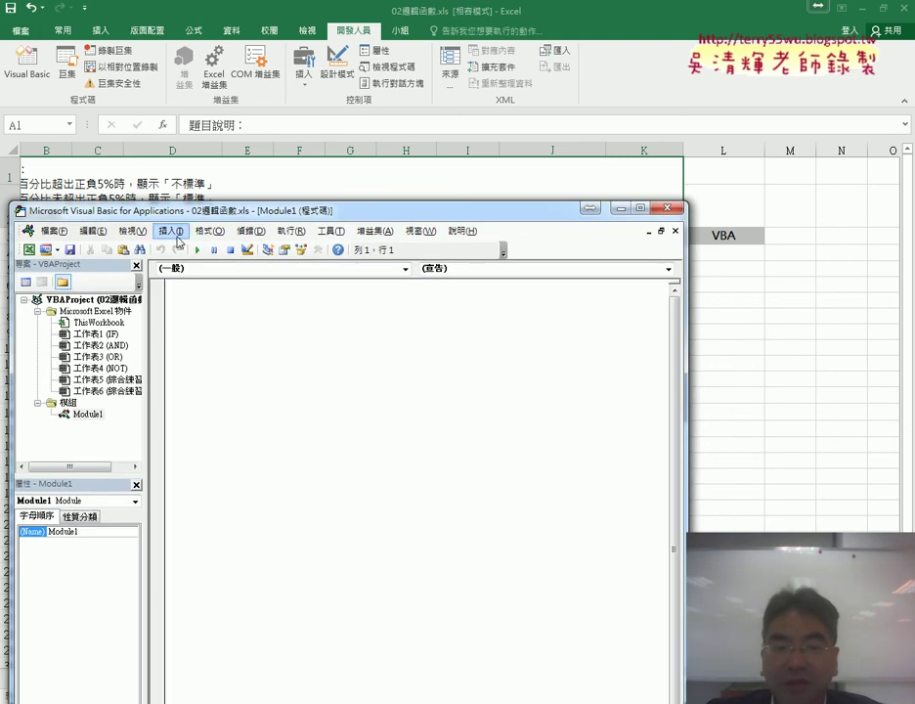
- Add a Public Sub procedure named 增減體重 to Module1 using the pasted name
{"action": "left_click", "coordinate": [171, 231]}
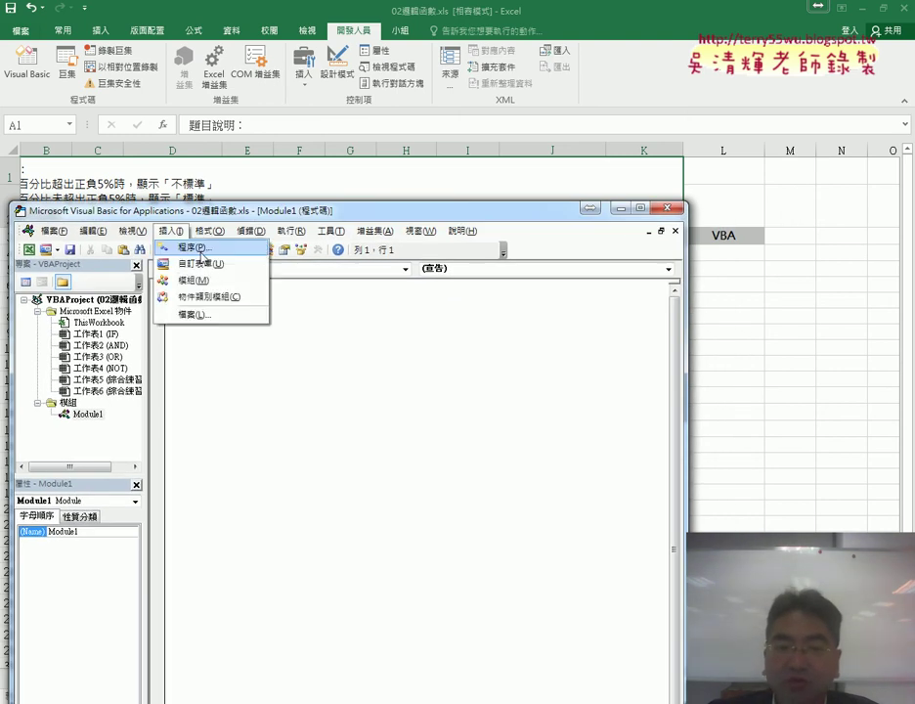
{"action": "left_click", "coordinate": [194, 247]}
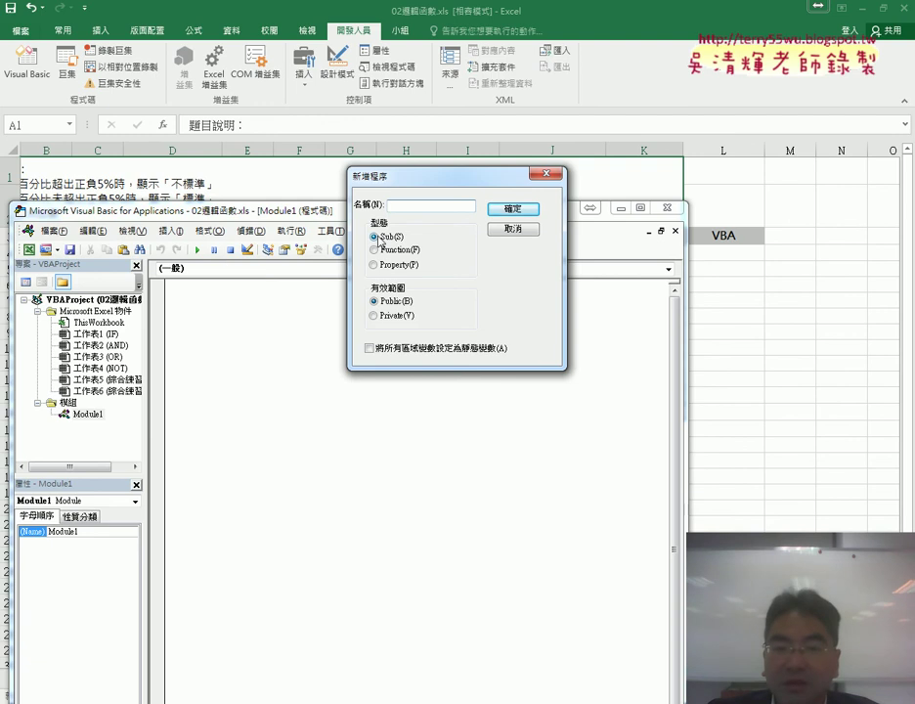
{"action": "right_click", "coordinate": [397, 208]}
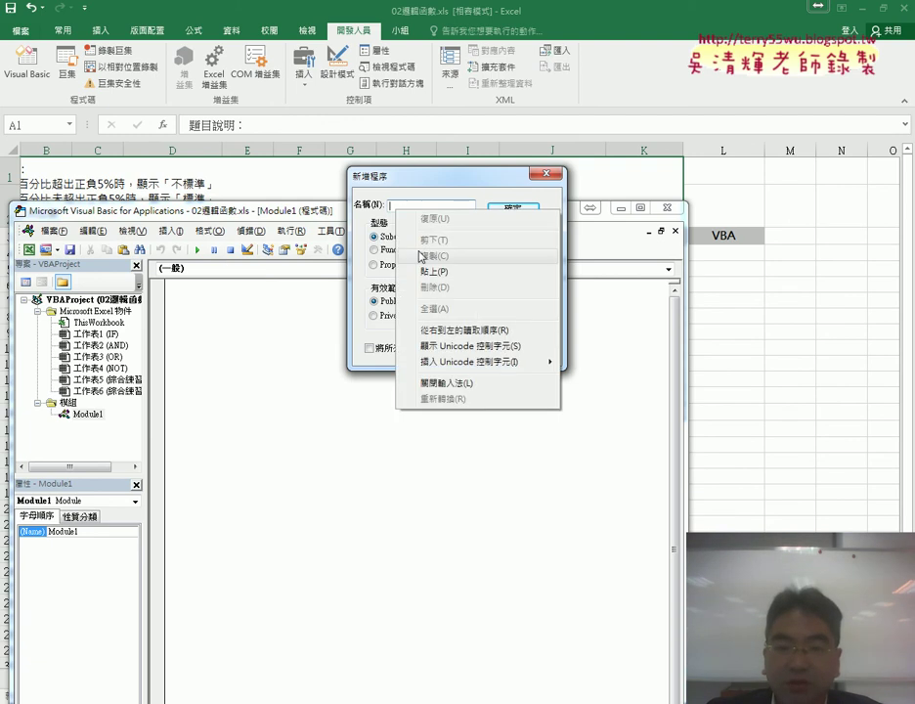
{"action": "left_click", "coordinate": [428, 273]}
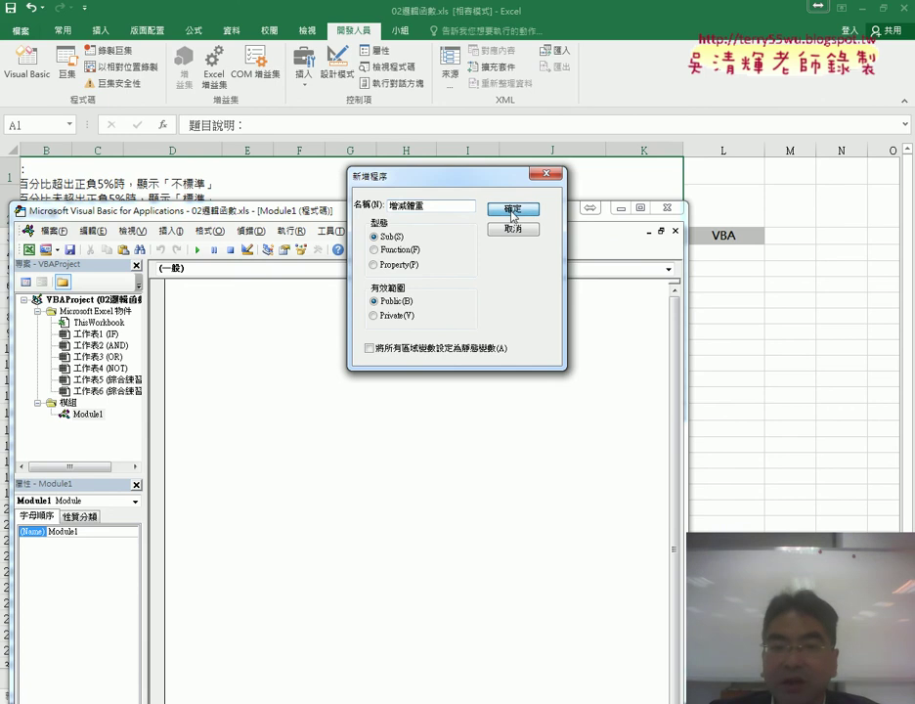
{"action": "left_click", "coordinate": [512, 213]}
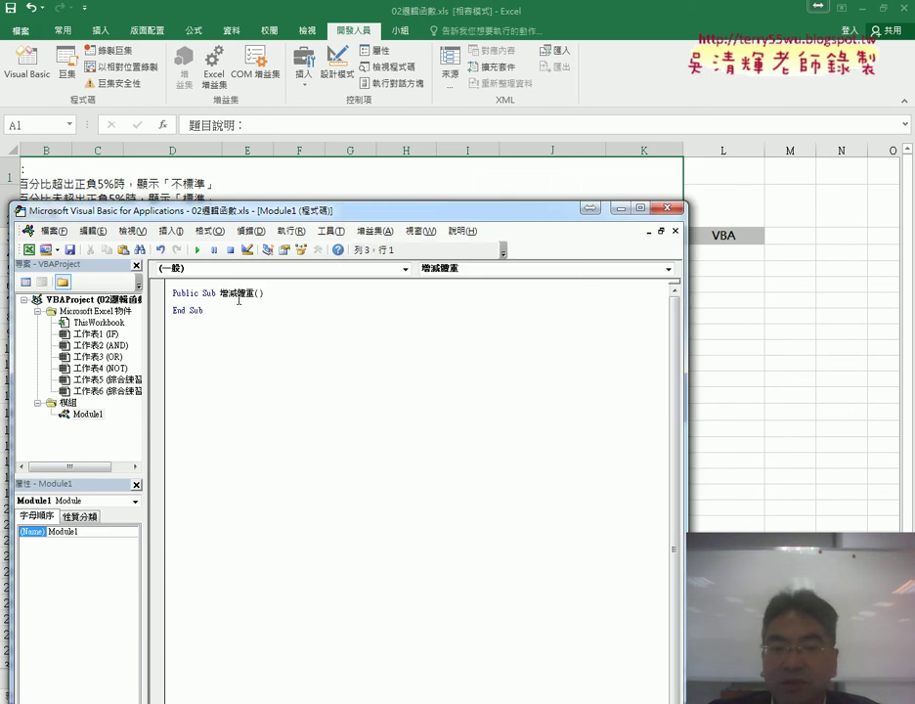
- Set the code editor font size to 12 in the Editor Format options
{"action": "left_click", "coordinate": [331, 230]}
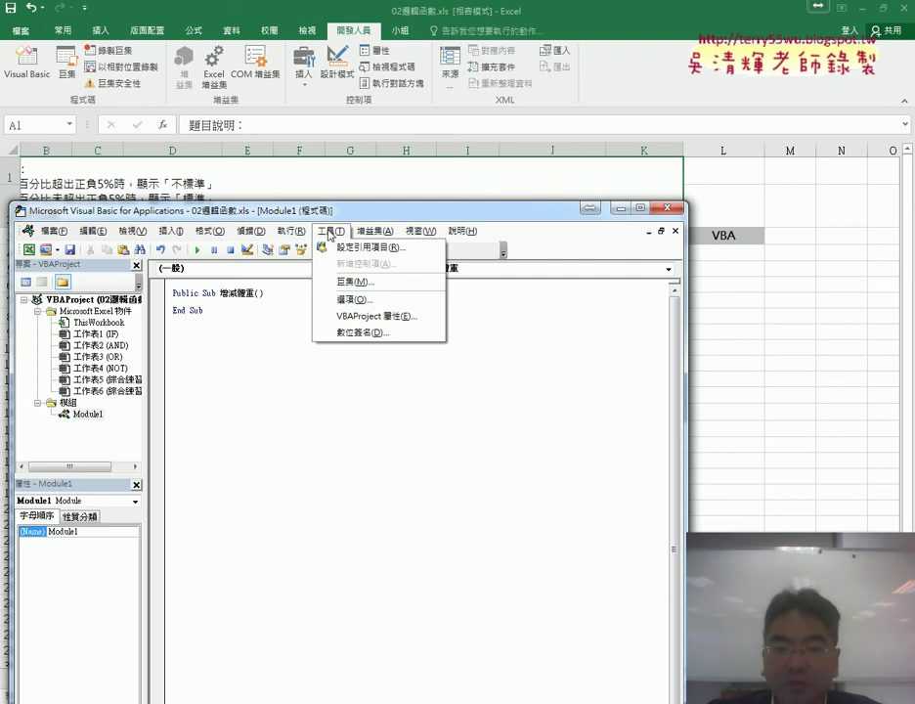
{"action": "left_click", "coordinate": [332, 298]}
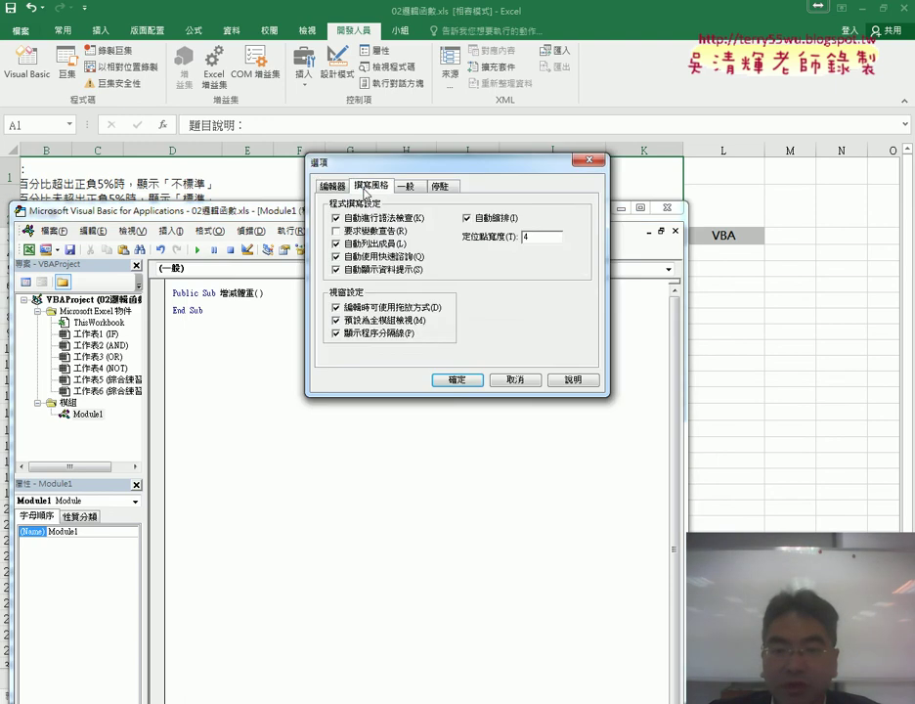
{"action": "left_click", "coordinate": [372, 186]}
{"action": "left_click", "coordinate": [525, 250]}
{"action": "left_click", "coordinate": [497, 288]}
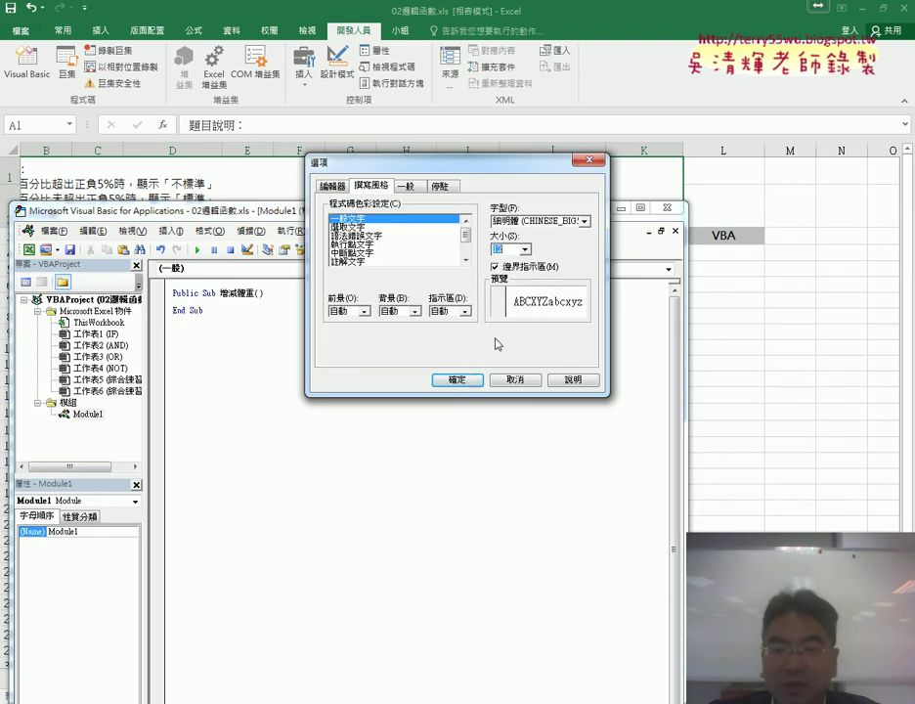
{"action": "left_click", "coordinate": [457, 379]}
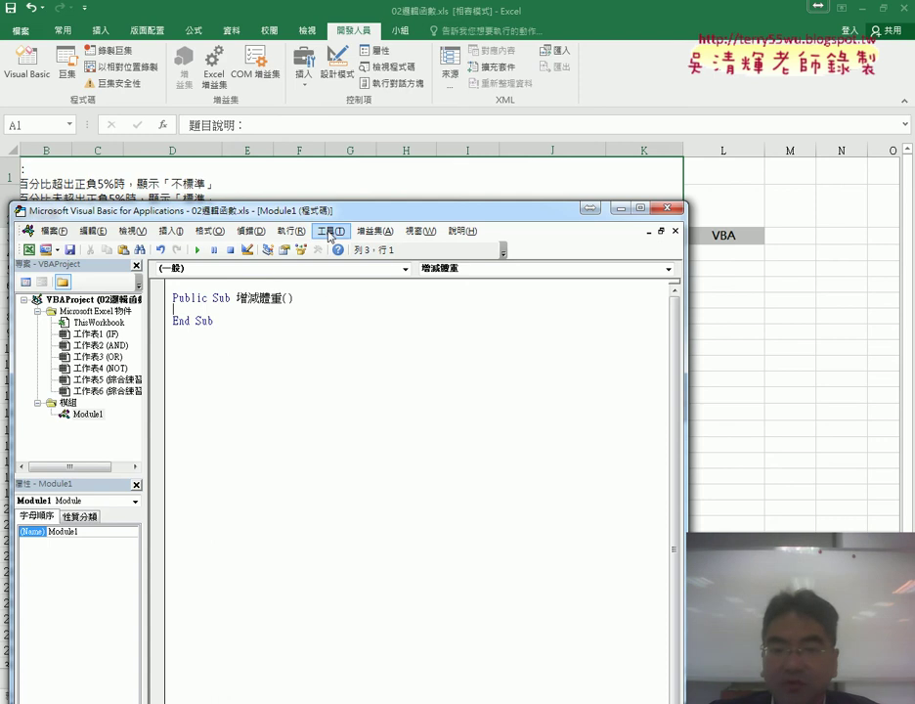
- Indent the blank Sub line and shrink the editor so Excel's 備註 and name columns show
{"action": "left_click_drag", "start_coordinate": [333, 213], "coordinate": [330, 77]}
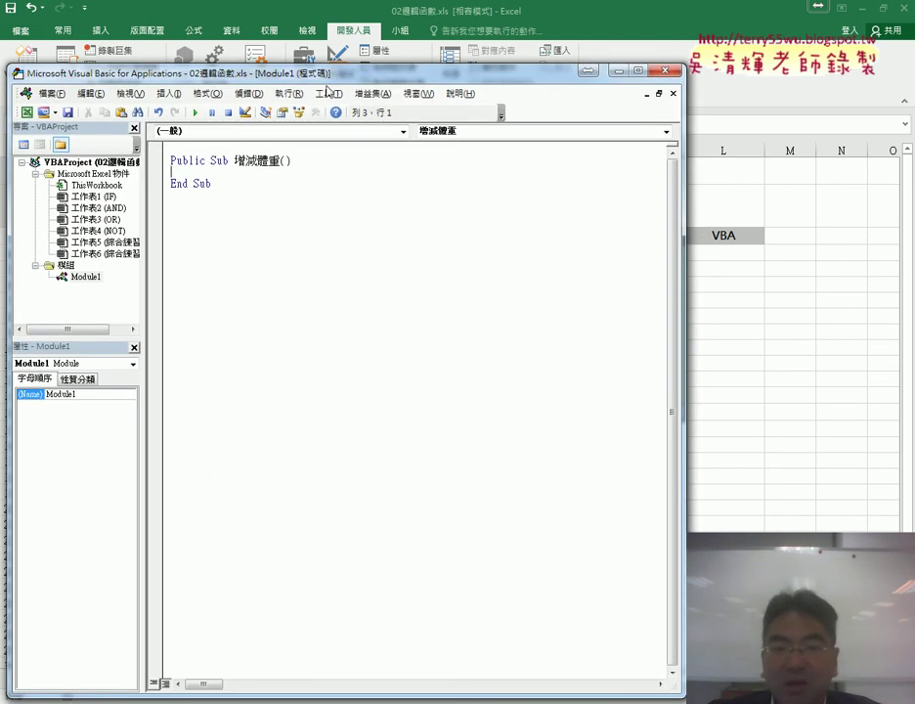
{"action": "key", "text": "Tab"}
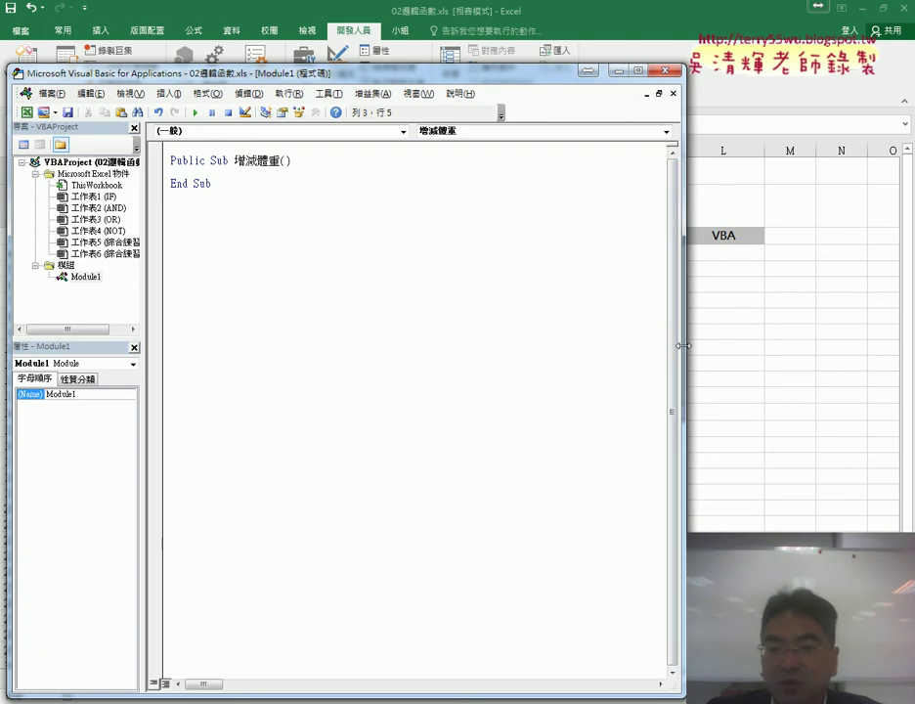
{"action": "left_click_drag", "start_coordinate": [683, 345], "coordinate": [594, 345]}
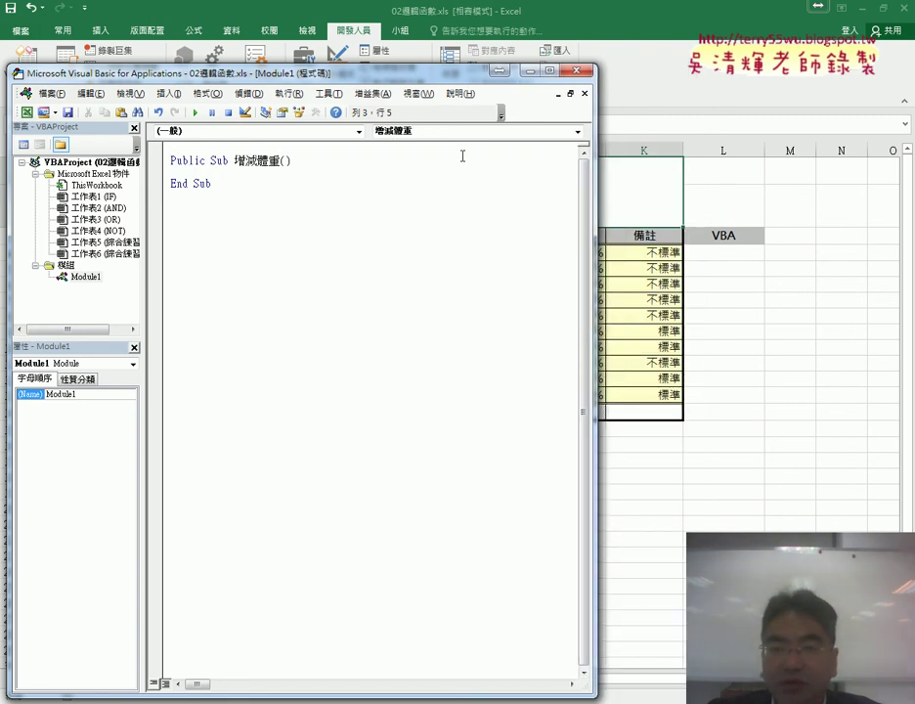
{"action": "left_click_drag", "start_coordinate": [392, 76], "coordinate": [474, 68]}
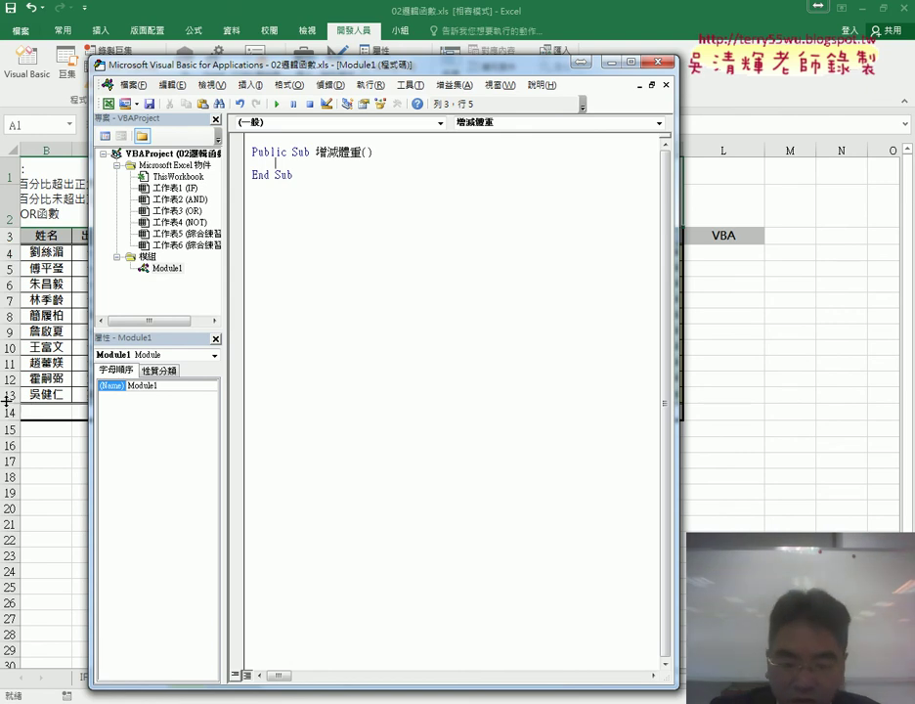
- Write an empty For i = 4 To 13 … Next loop inside 增減體重
{"action": "type", "text": "for i=4 "}
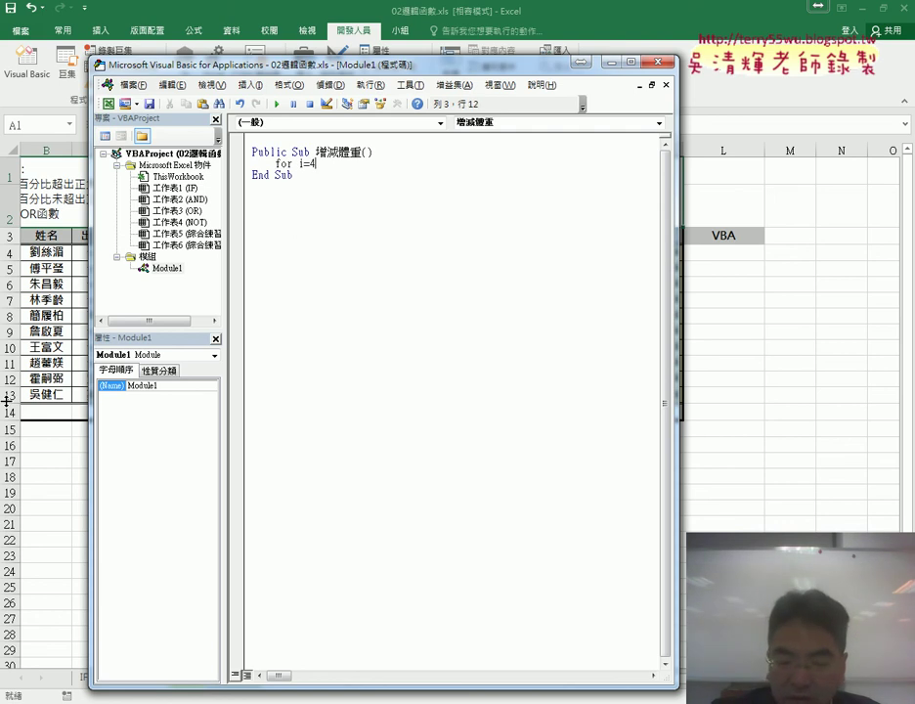
{"action": "type", "text": "to 13"}
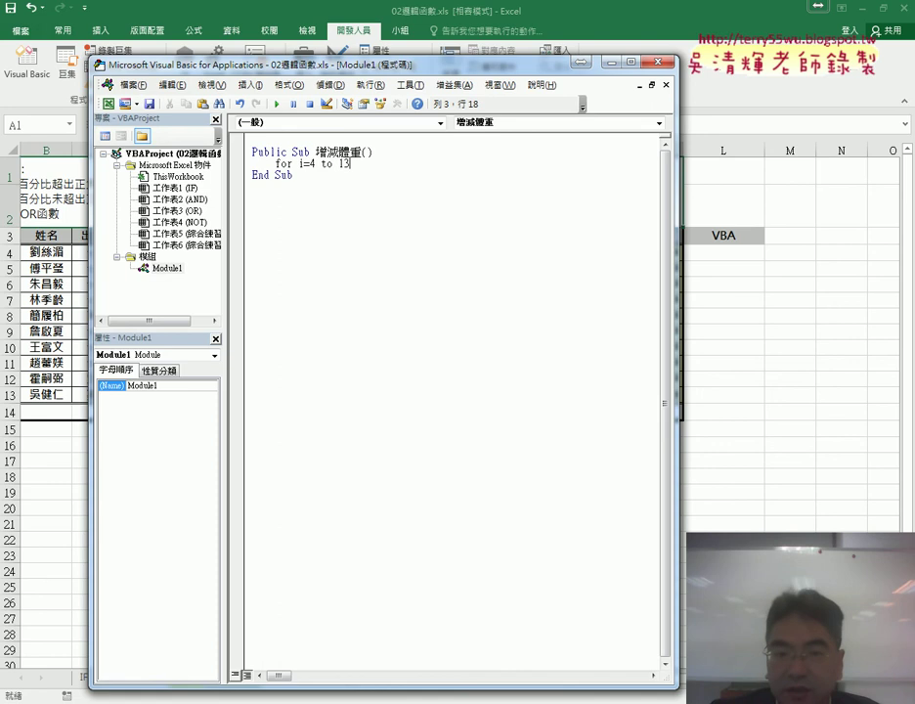
{"action": "key", "text": "Return"}
{"action": "key", "text": "Return"}
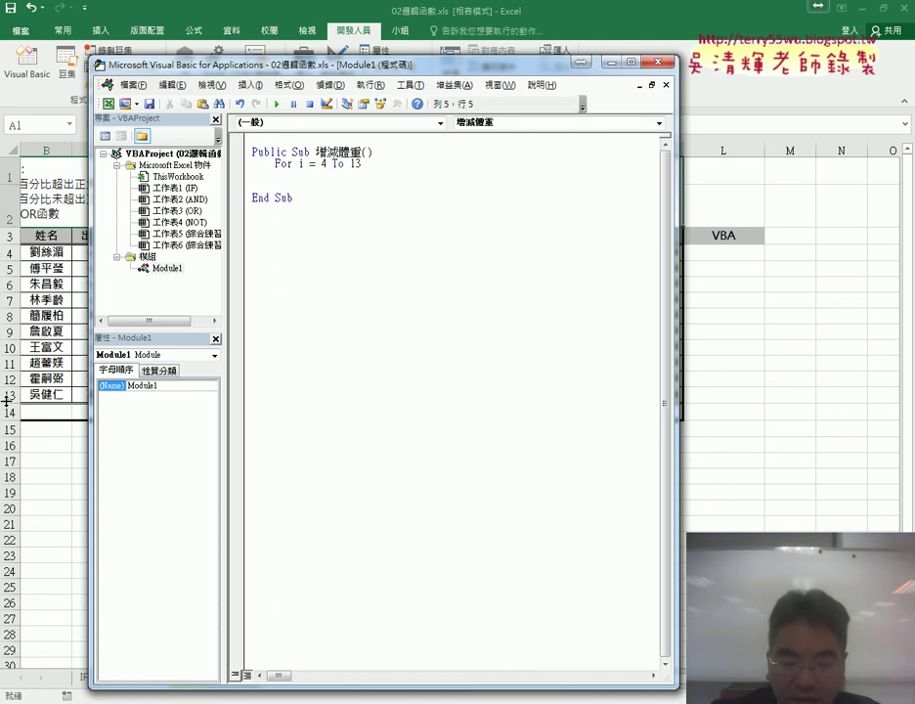
{"action": "type", "text": "next"}
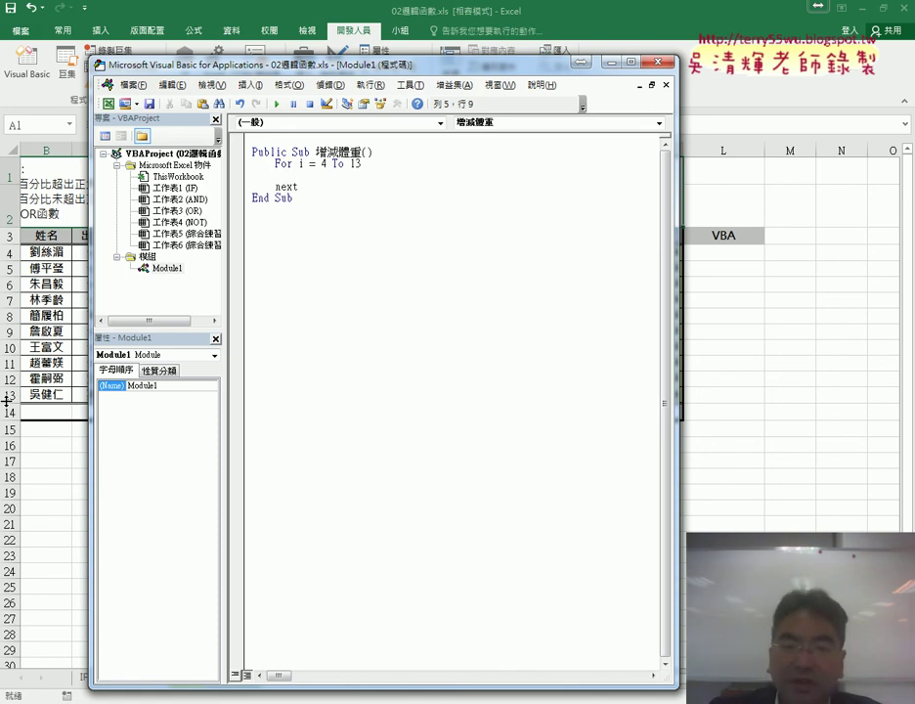
{"action": "left_click", "coordinate": [428, 243]}
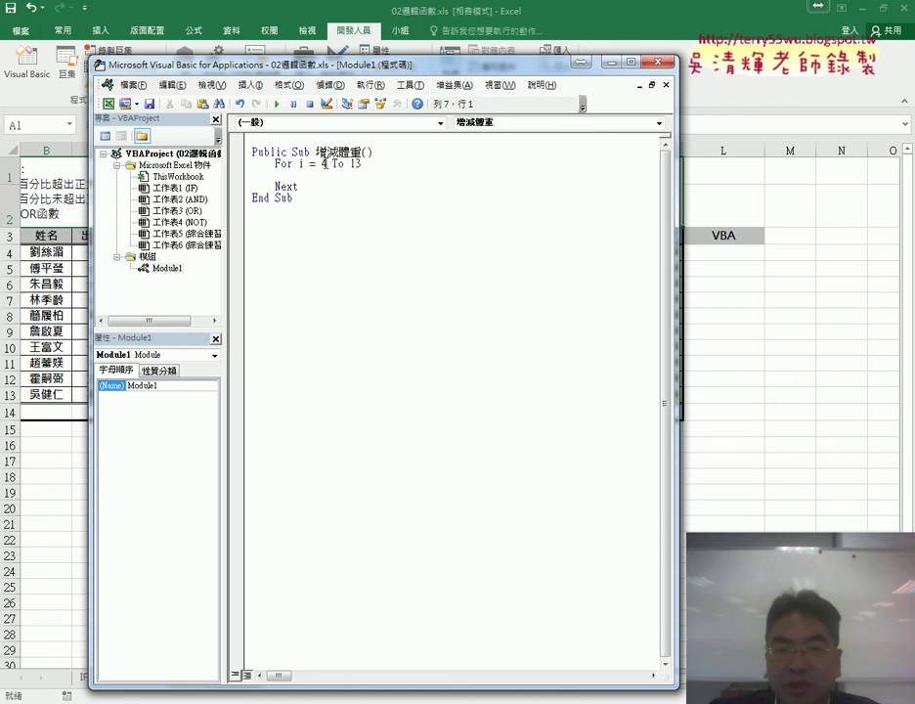
{"action": "double_click", "coordinate": [324, 163]}
{"action": "left_click", "coordinate": [284, 186]}
{"action": "left_click", "coordinate": [368, 164]}
{"action": "left_click", "coordinate": [326, 174]}
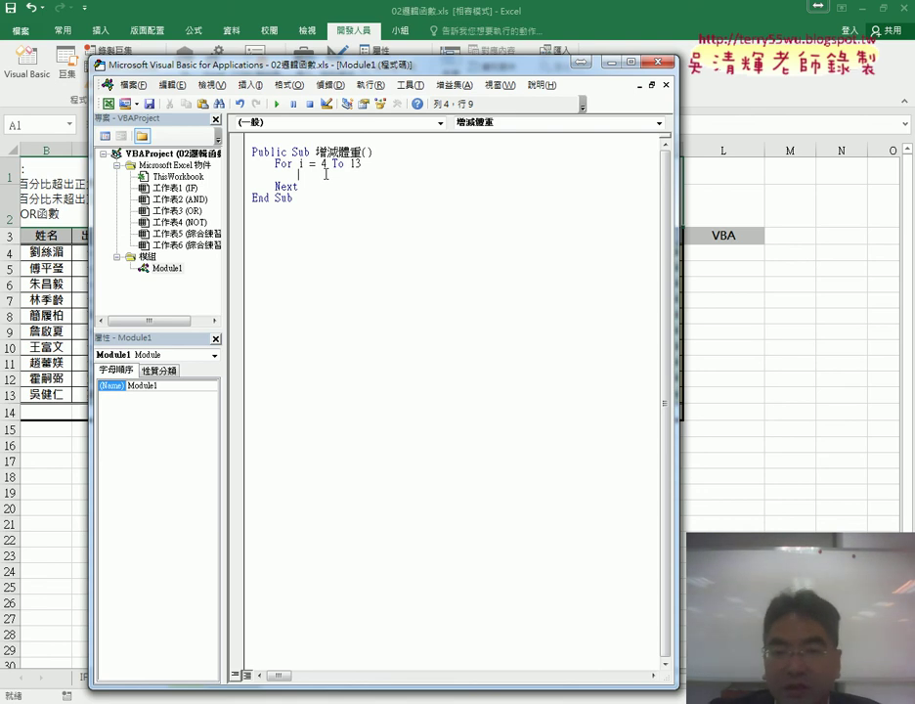
- Narrow the editor and its project panels to uncover worksheet columns I–K
{"action": "left_click_drag", "start_coordinate": [673, 237], "coordinate": [521, 234]}
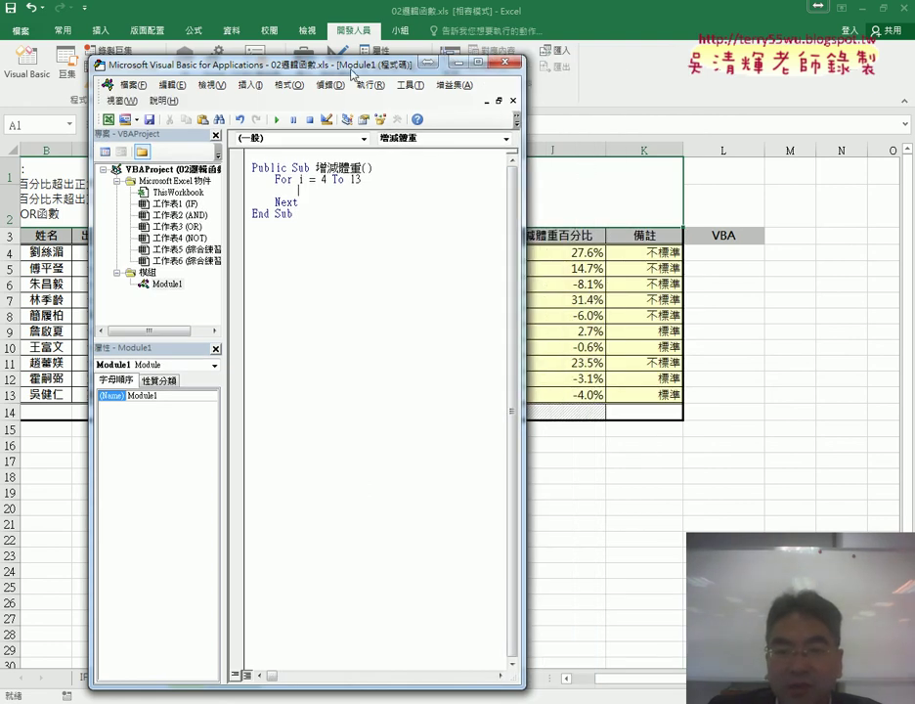
{"action": "left_click_drag", "start_coordinate": [262, 59], "coordinate": [225, 53]}
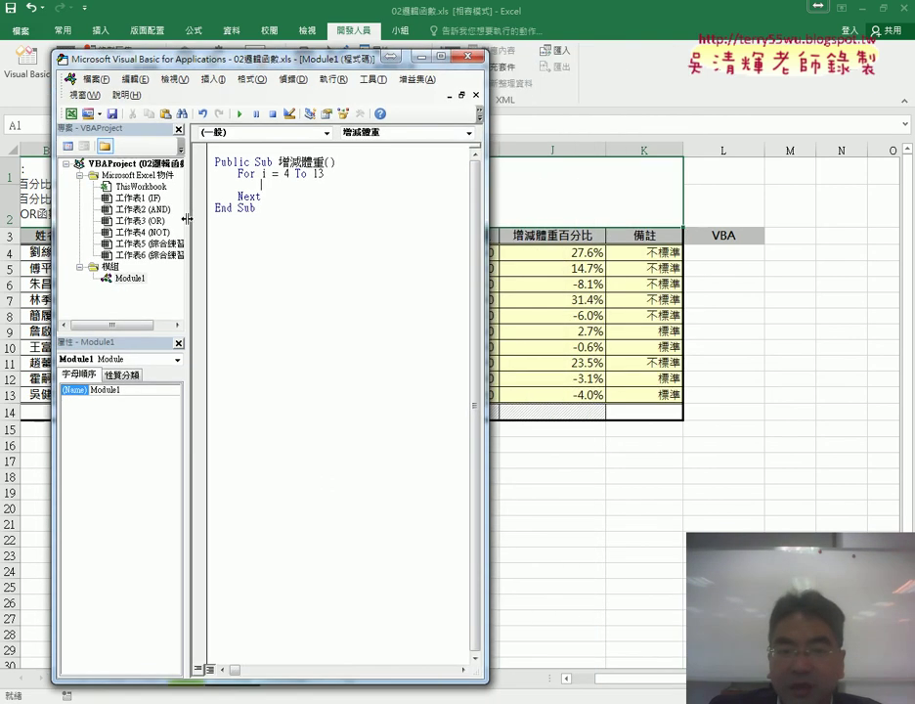
{"action": "left_click_drag", "start_coordinate": [187, 218], "coordinate": [100, 215]}
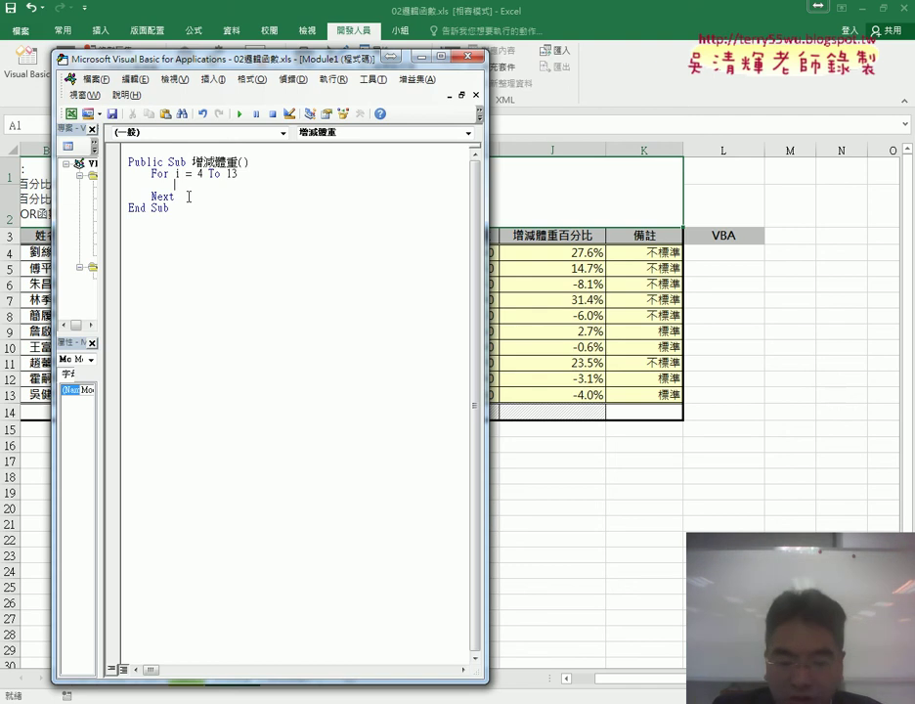
- Type the condition if cells(i,"J")>5% inside the loop and select the % sign
{"action": "type", "text": "if"}
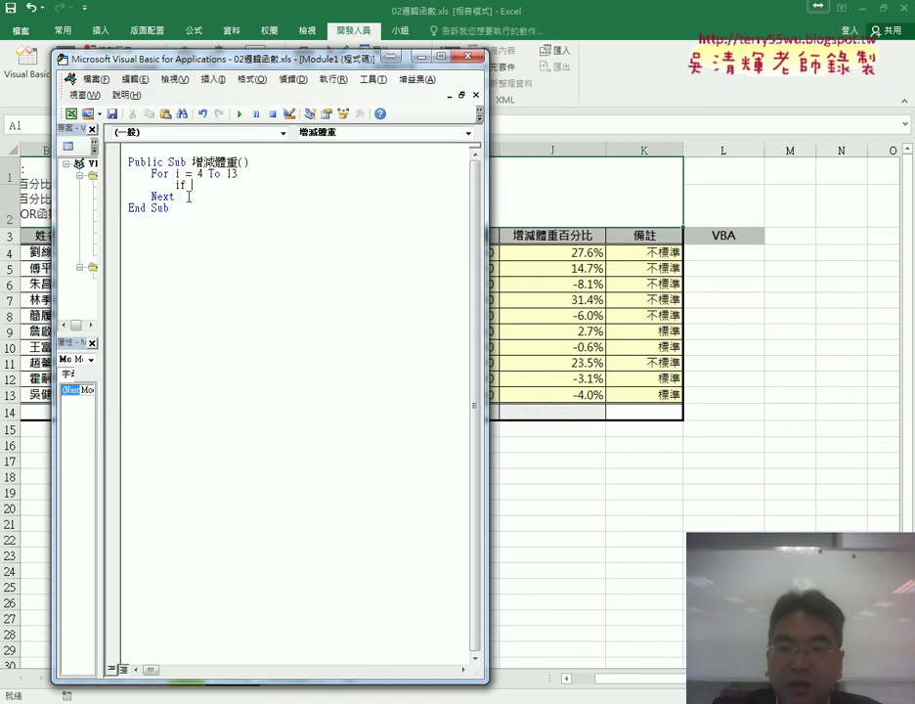
{"action": "type", "text": " c"}
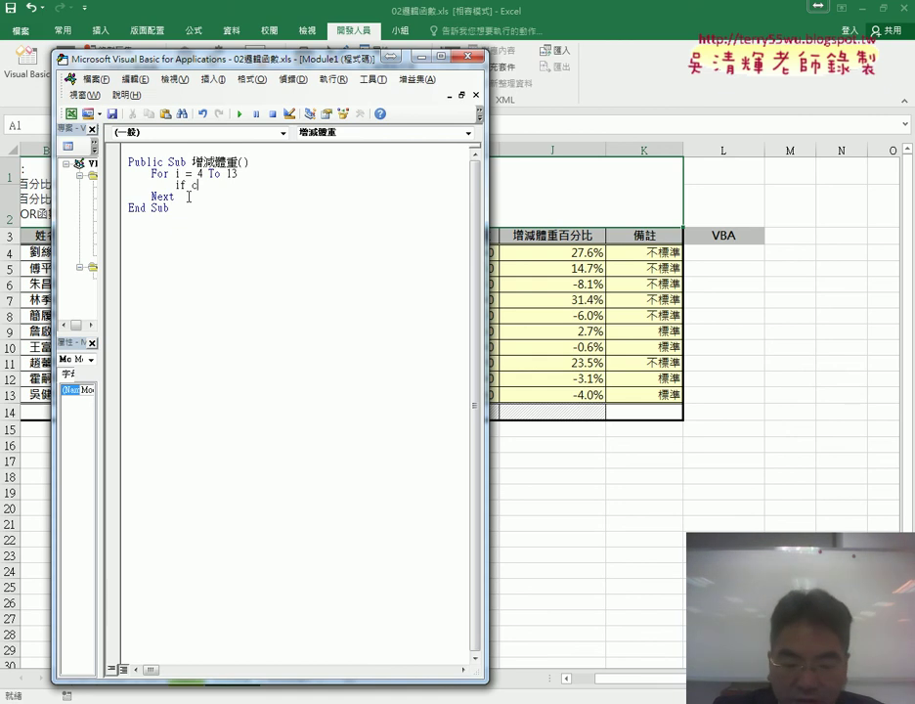
{"action": "type", "text": "ells"}
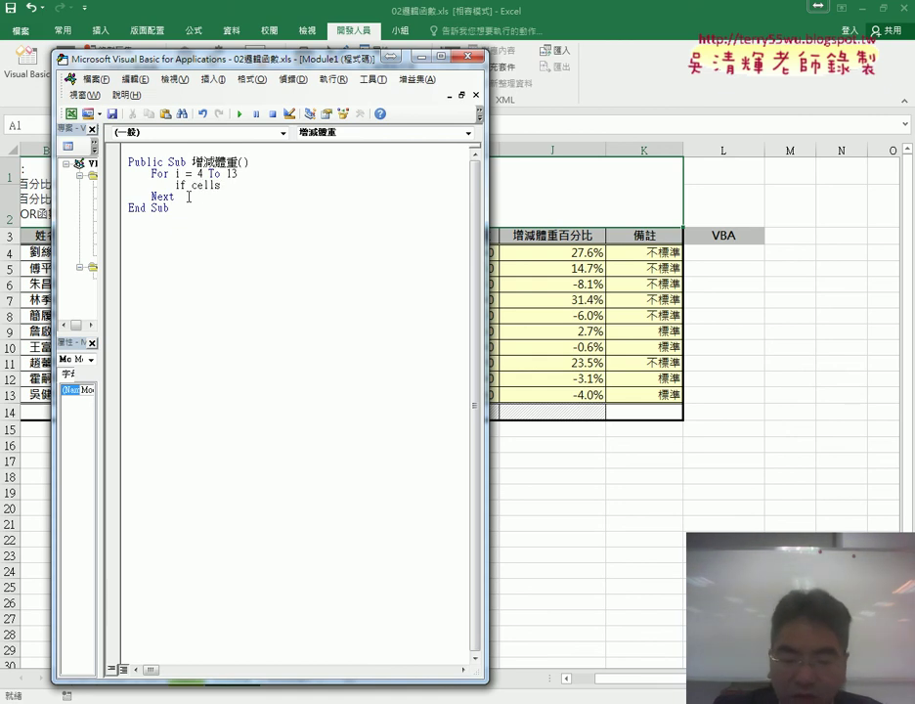
{"action": "type", "text": "(i"}
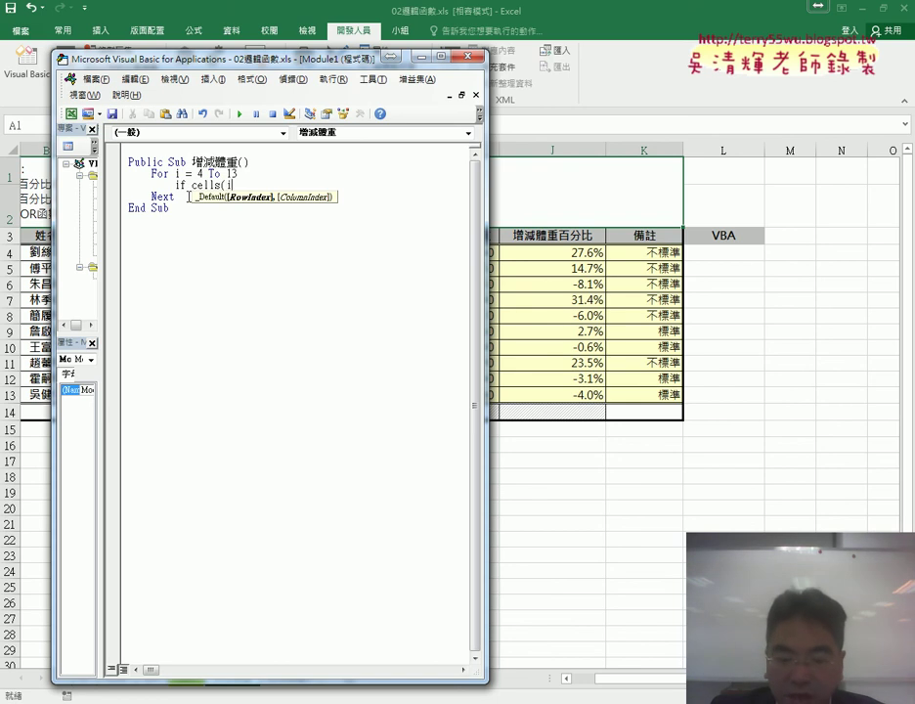
{"action": "type", "text": ","}
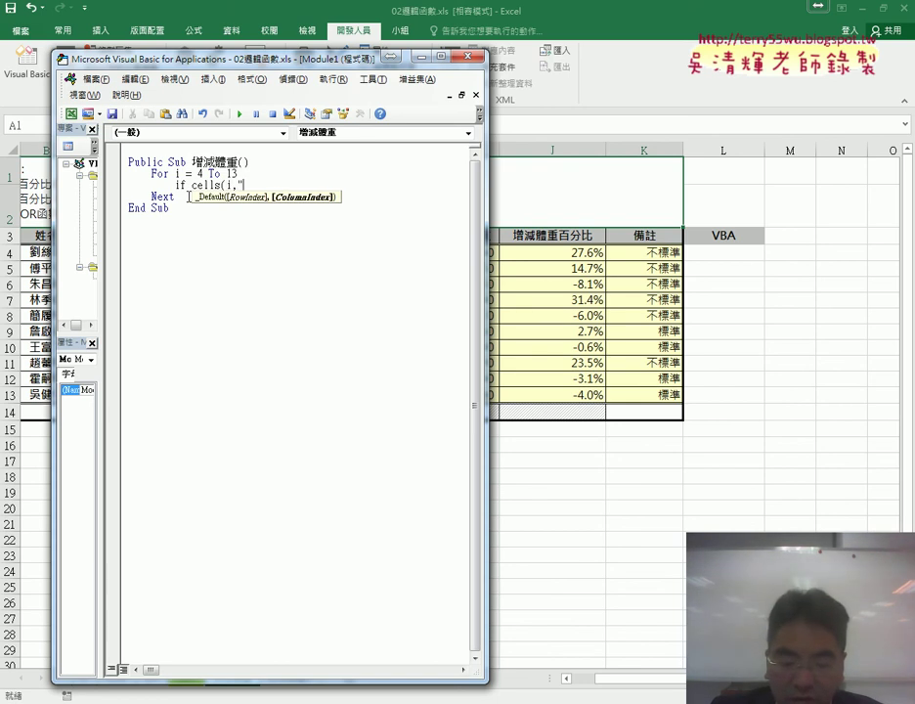
{"action": "type", "text": "\"J\")"}
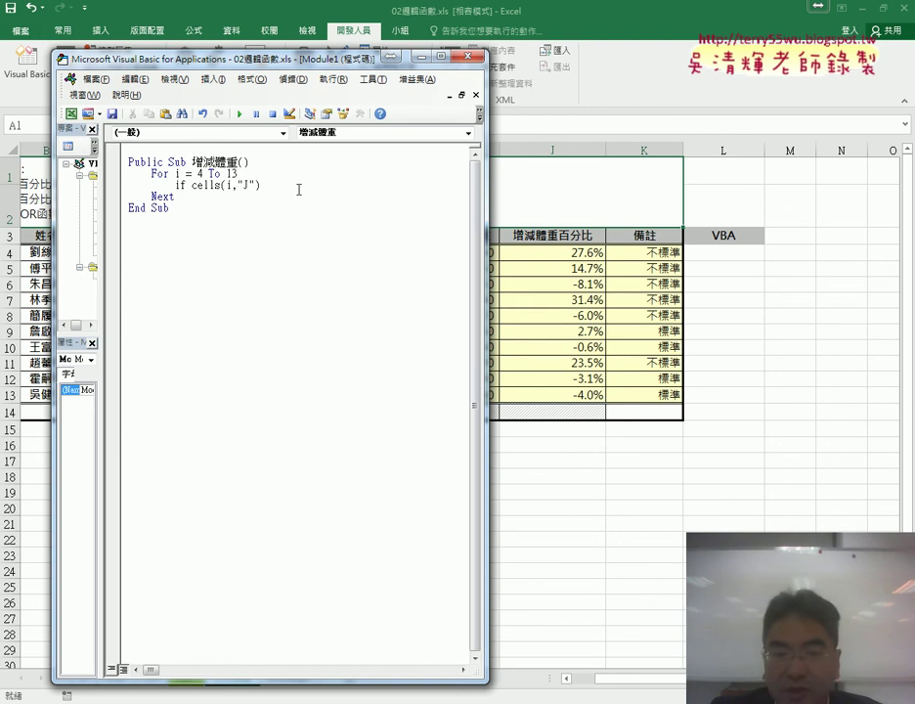
{"action": "type", "text": ">5"}
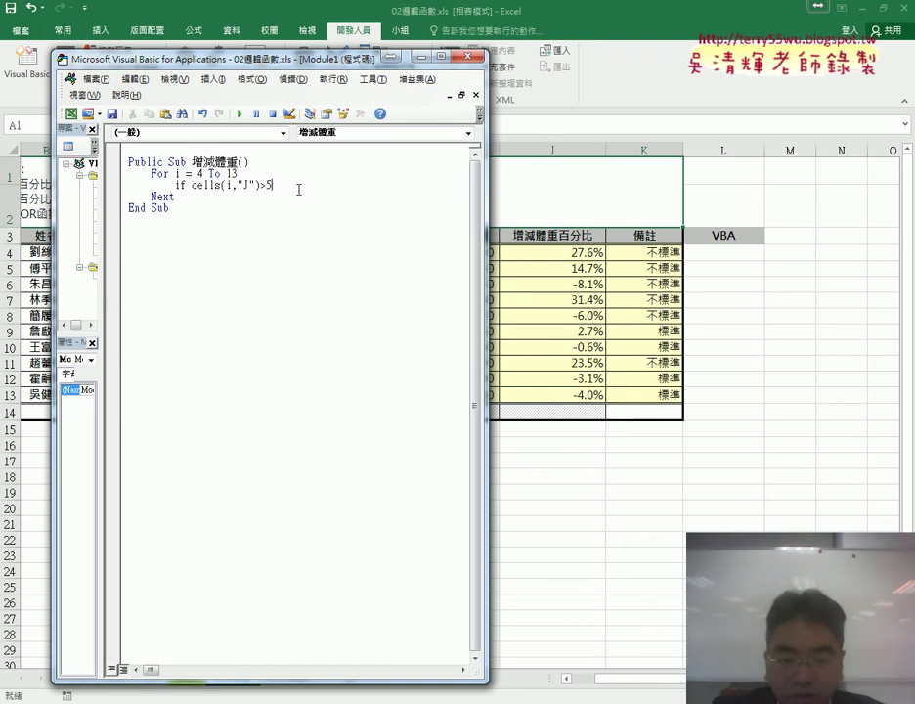
{"action": "type", "text": "%"}
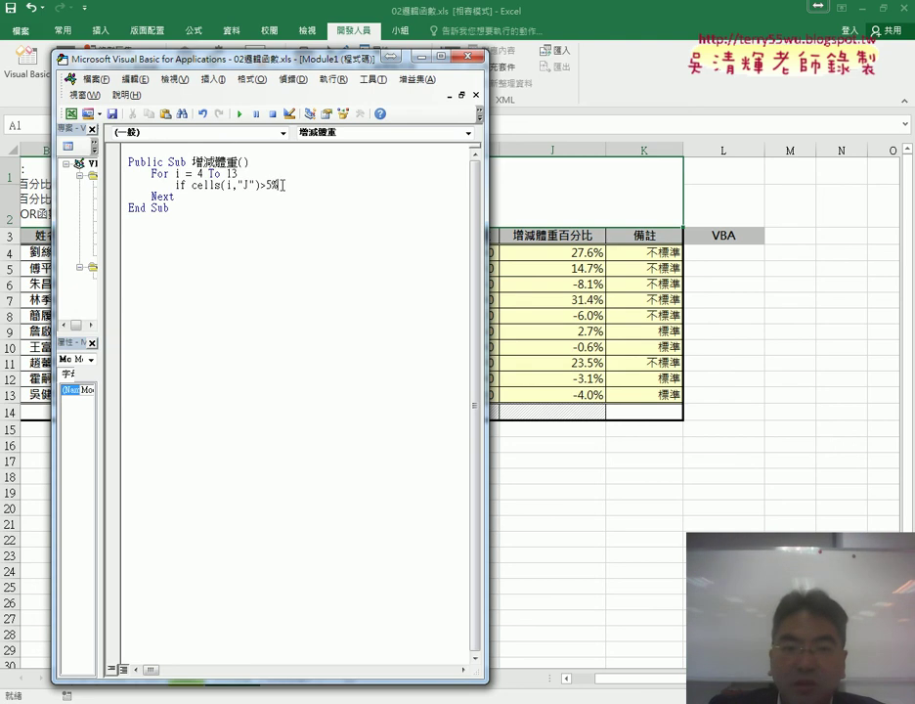
{"action": "key", "text": "shift+Left"}
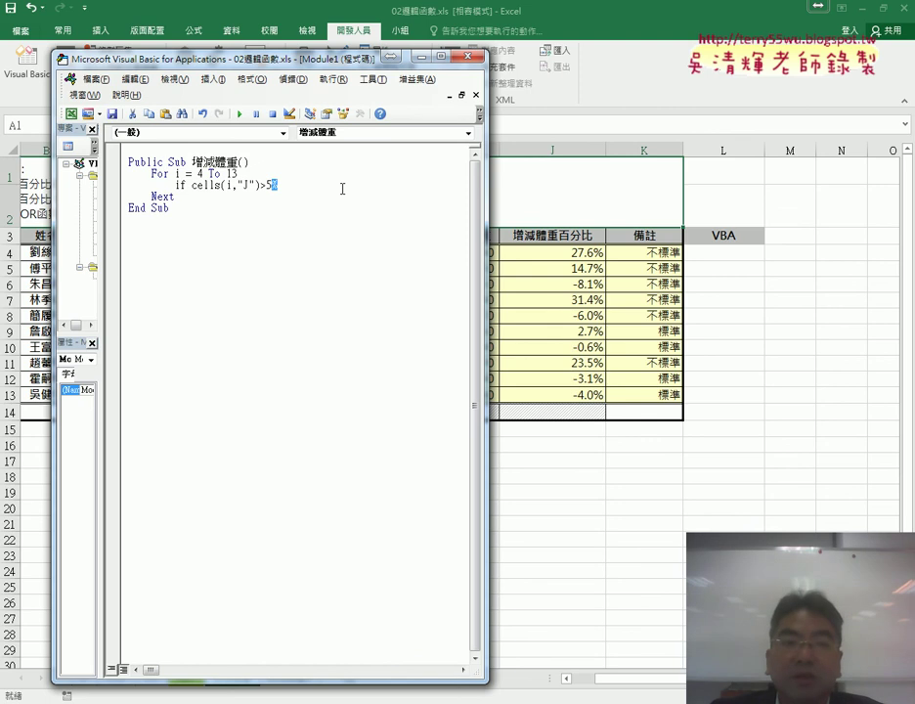
- Change 5% to 0.05, add Or, and paste a copy of the condition after it
{"action": "key", "text": "BackSpace"}
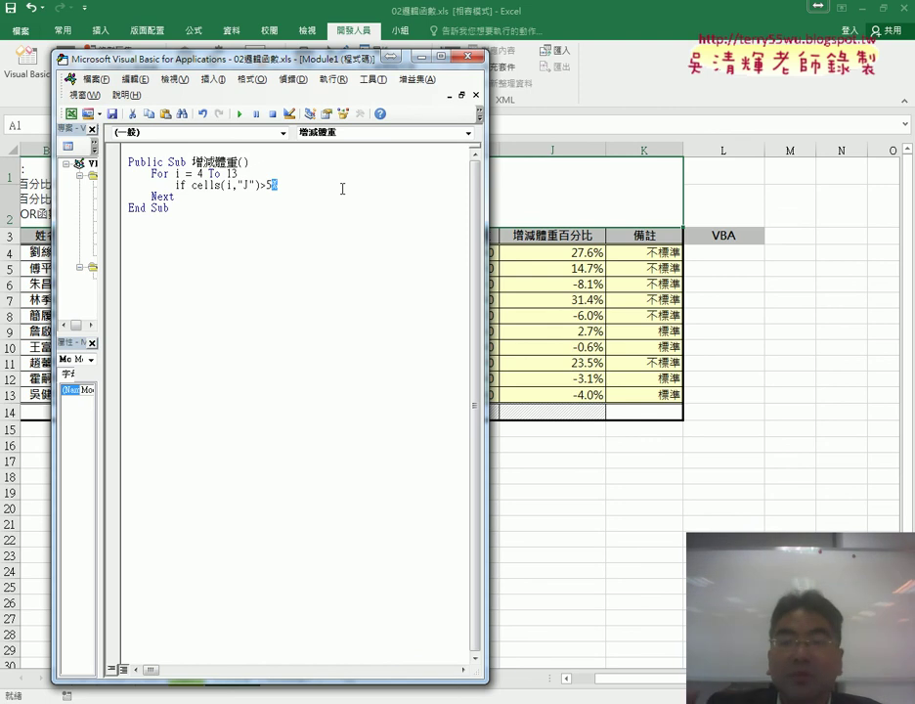
{"action": "key", "text": "BackSpace"}
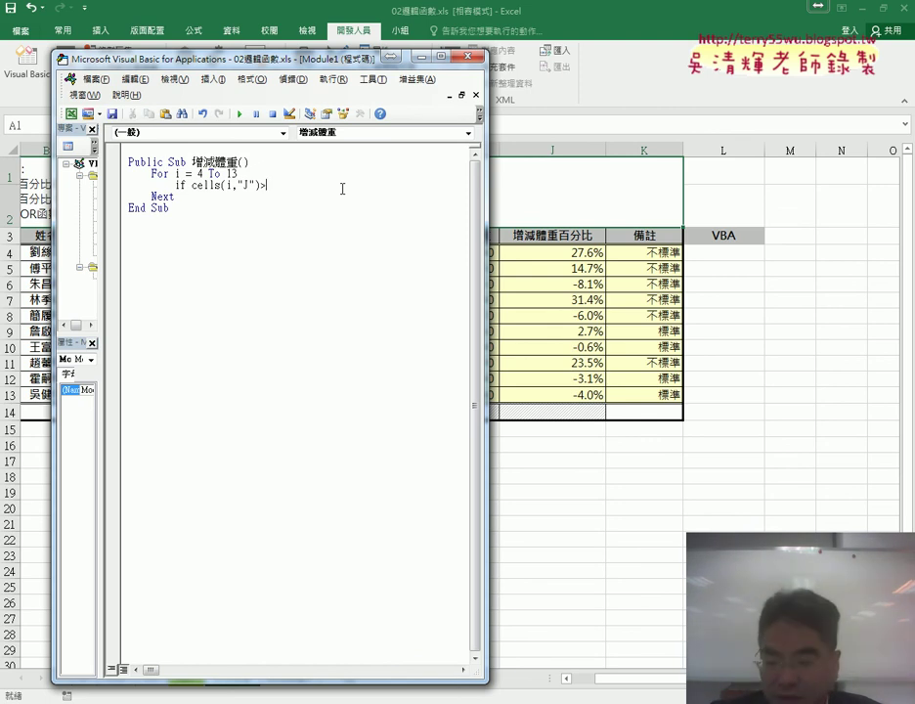
{"action": "type", "text": "0.0"}
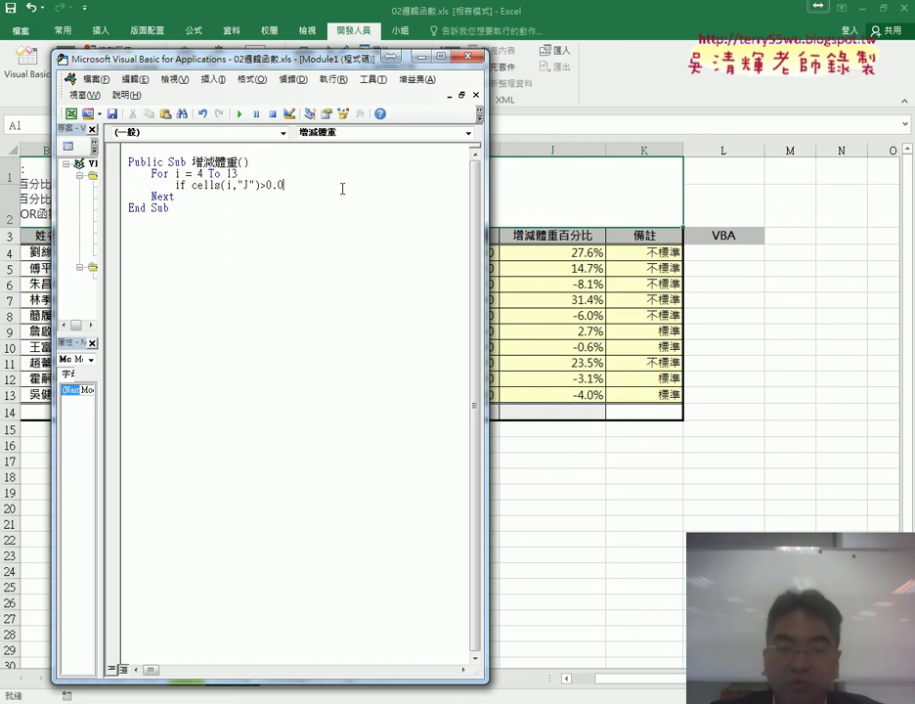
{"action": "type", "text": "5"}
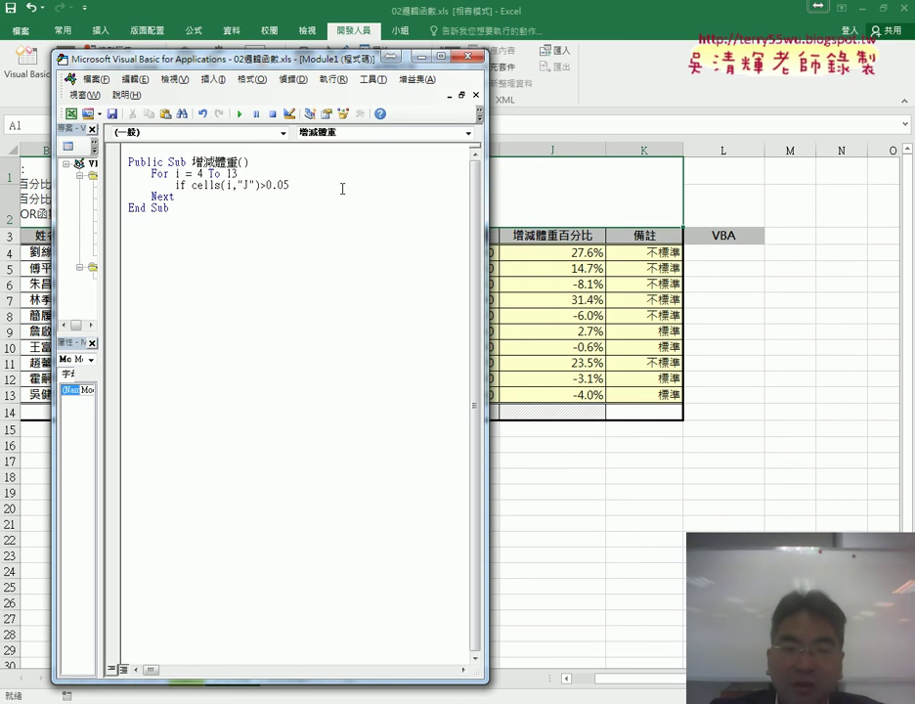
{"action": "type", "text": " o"}
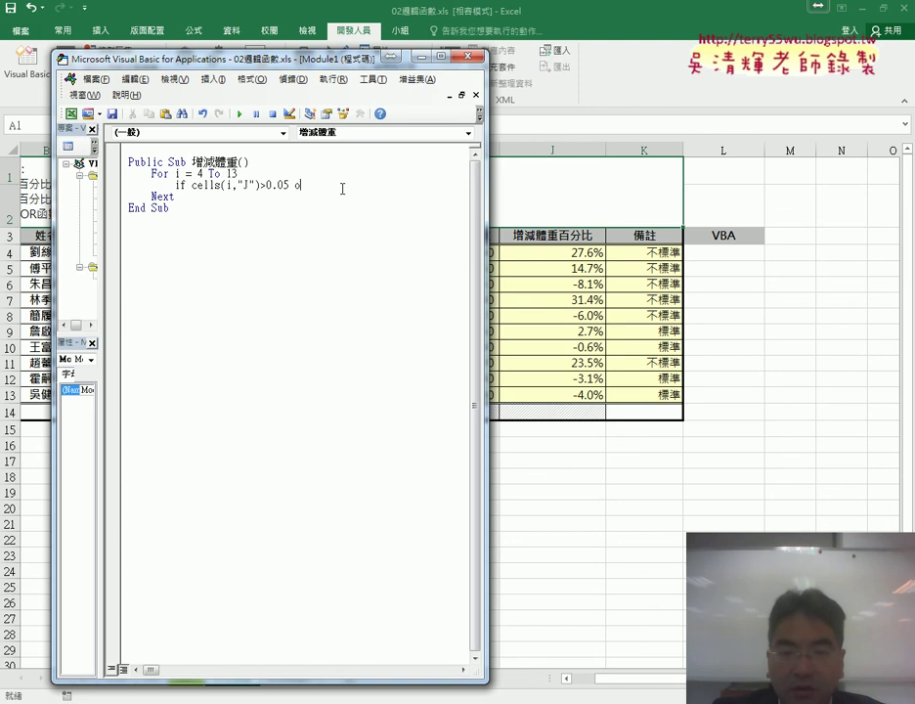
{"action": "type", "text": "r"}
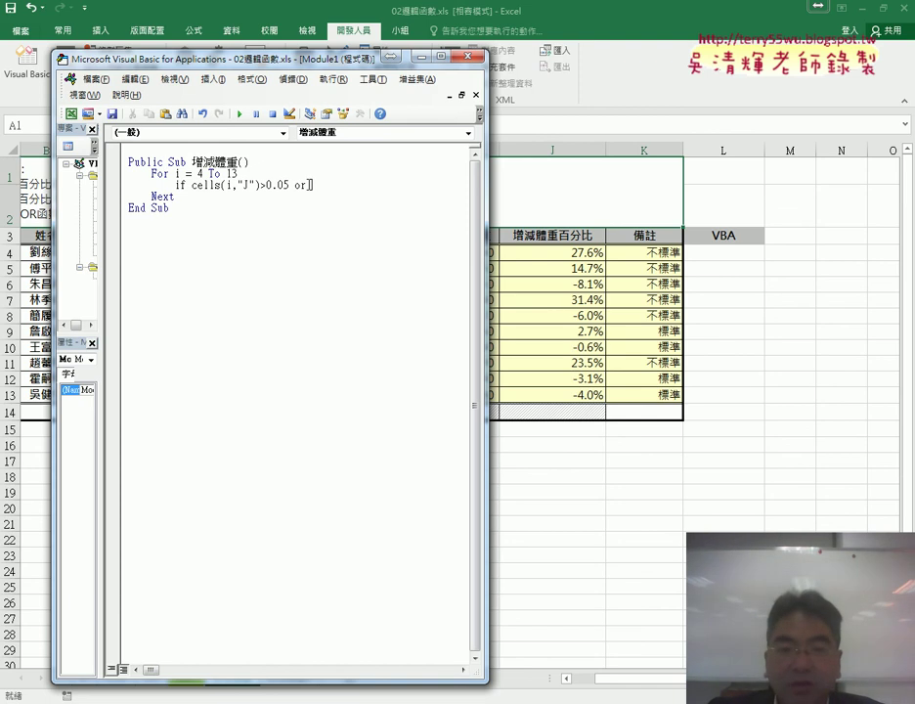
{"action": "left_click_drag", "start_coordinate": [311, 185], "coordinate": [292, 185]}
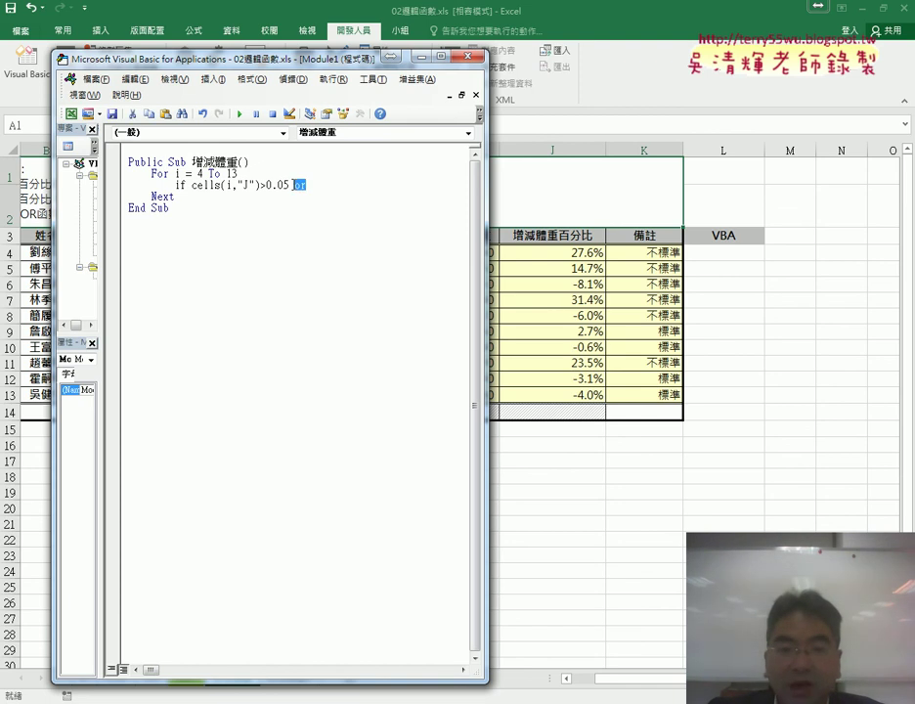
{"action": "left_click", "coordinate": [192, 184]}
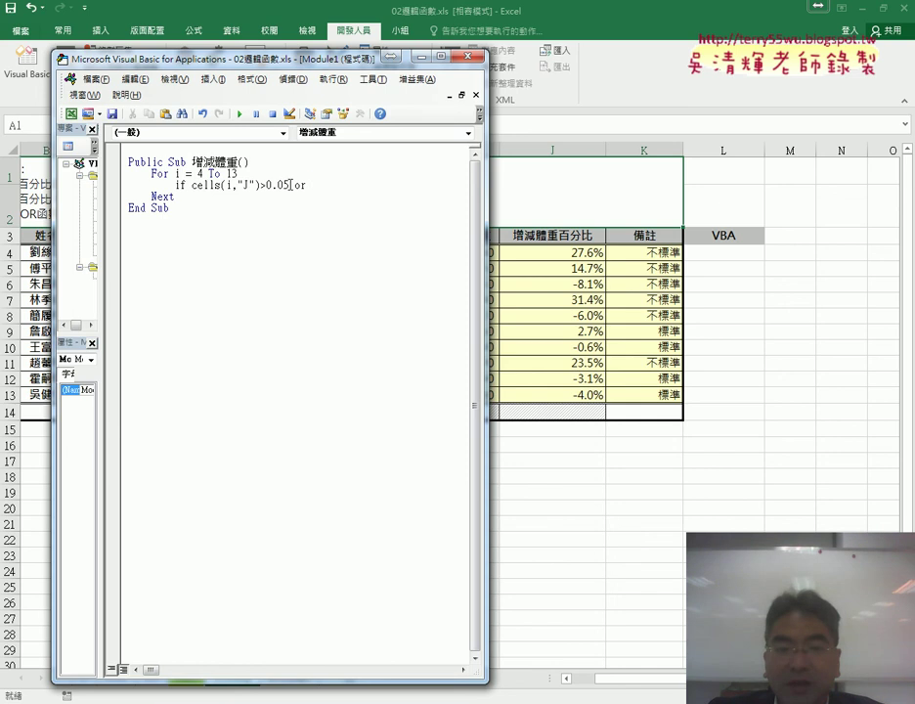
{"action": "left_click_drag", "start_coordinate": [291, 183], "coordinate": [313, 185]}
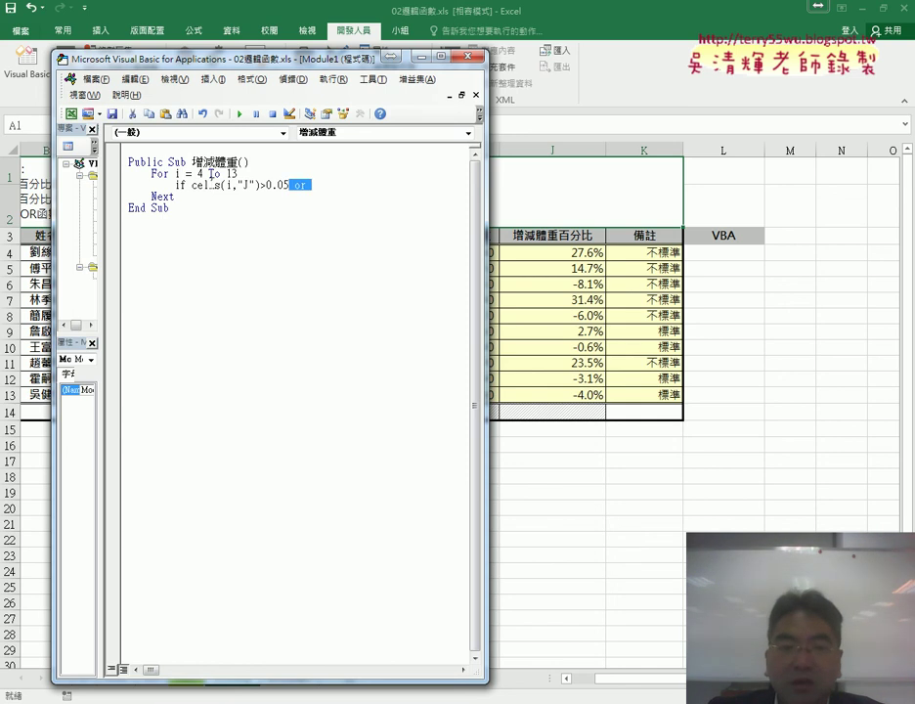
{"action": "left_click_drag", "start_coordinate": [191, 185], "coordinate": [289, 185]}
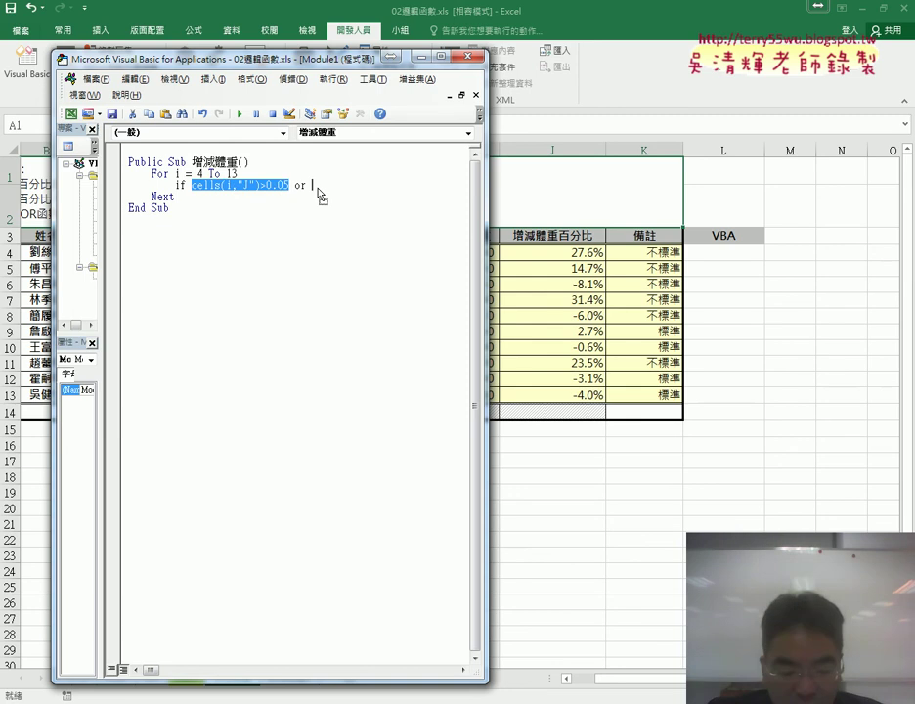
{"action": "key", "text": "ctrl+c"}
{"action": "left_click", "coordinate": [314, 184]}
{"action": "key", "text": "ctrl+v"}
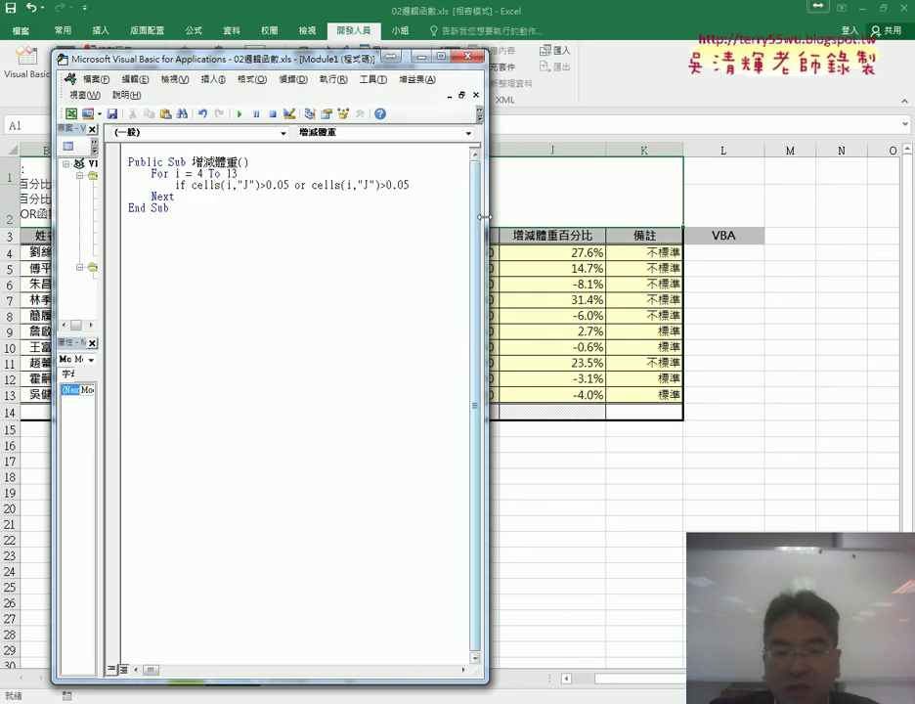
- Make the second test Cells(i,"J") < -0.05 and end the If line with Then
{"action": "left_click_drag", "start_coordinate": [485, 217], "coordinate": [536, 217]}
{"action": "left_click_drag", "start_coordinate": [380, 183], "coordinate": [388, 183]}
{"action": "type", "text": "<"}
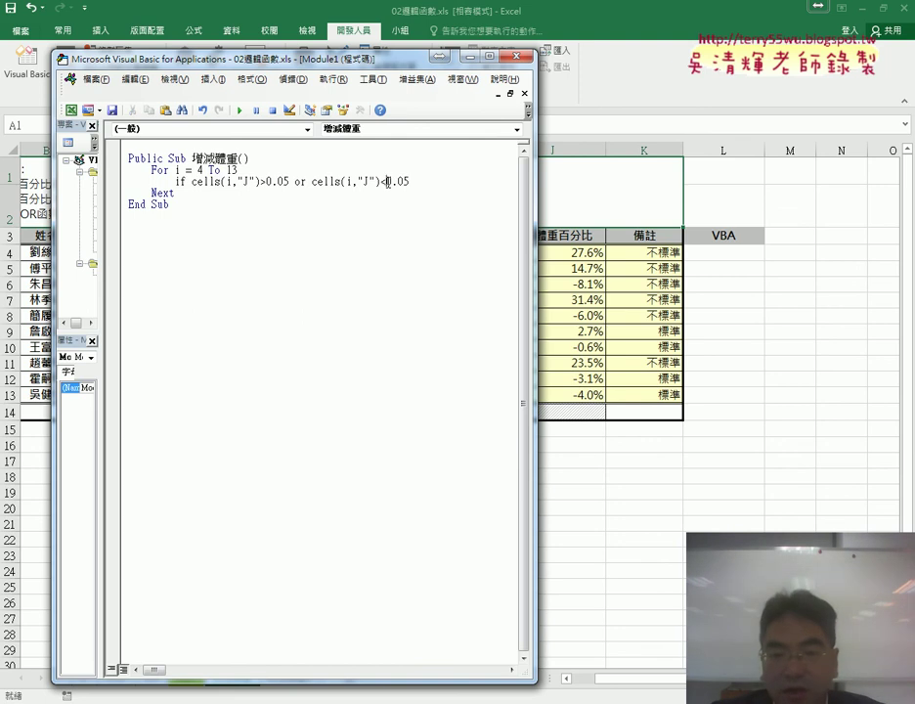
{"action": "type", "text": "-"}
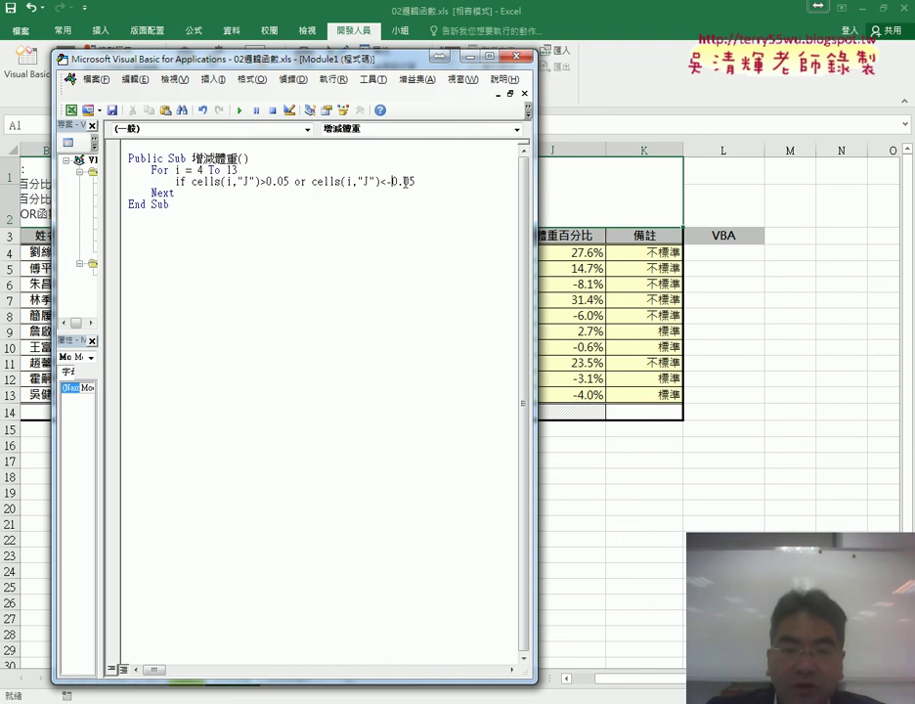
{"action": "left_click", "coordinate": [424, 182]}
{"action": "type", "text": "th"}
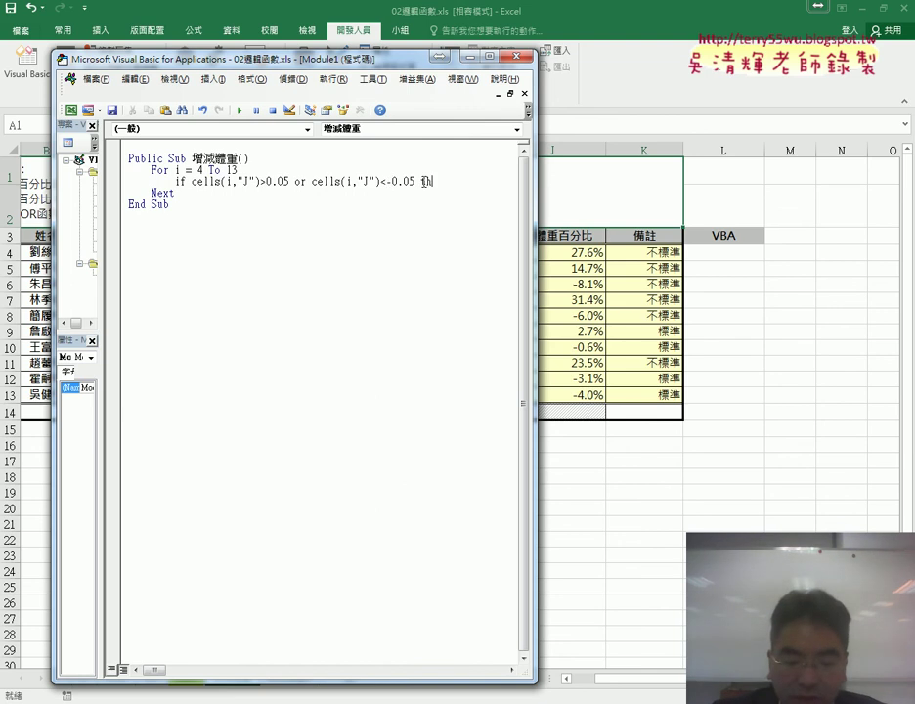
{"action": "type", "text": "en"}
{"action": "key", "text": "Return"}
{"action": "key", "text": "Return"}
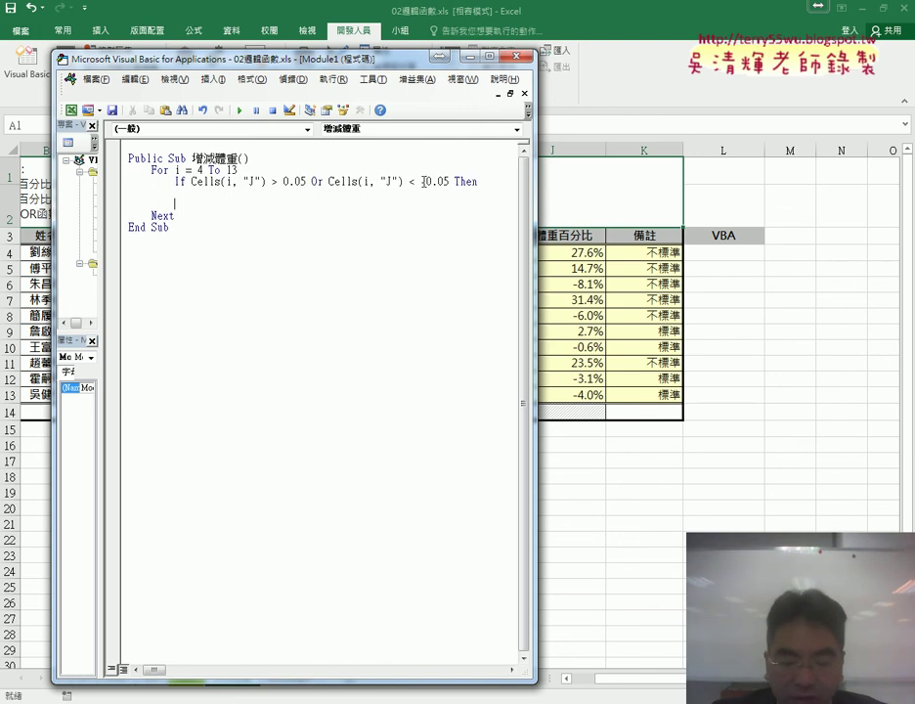
- Add Else and End If lines to close the If block, then return to the line under If
{"action": "type", "text": "else"}
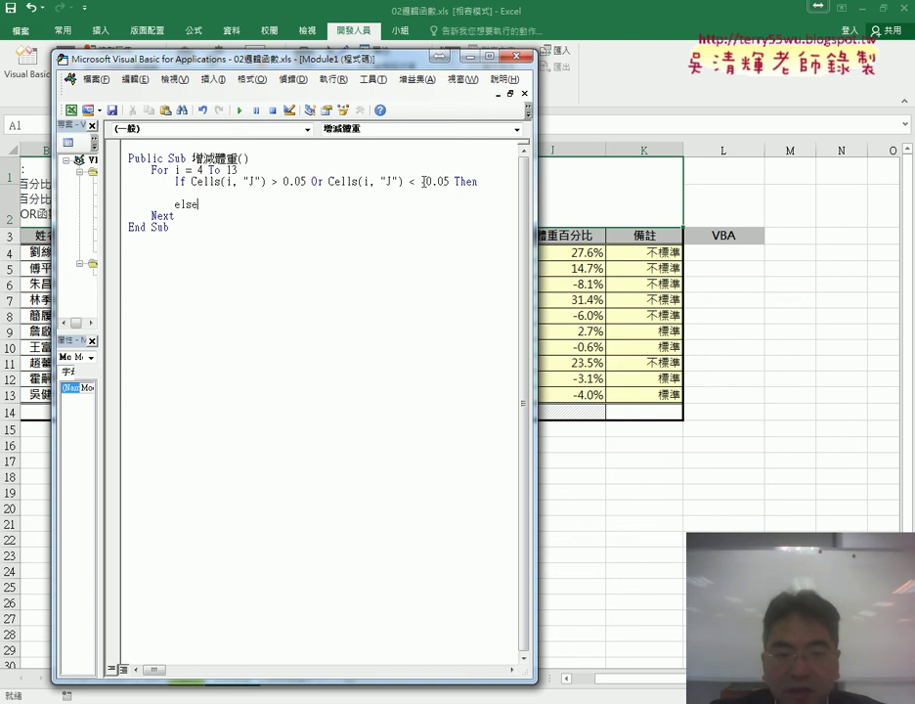
{"action": "key", "text": "Return"}
{"action": "key", "text": "Return"}
{"action": "type", "text": "e"}
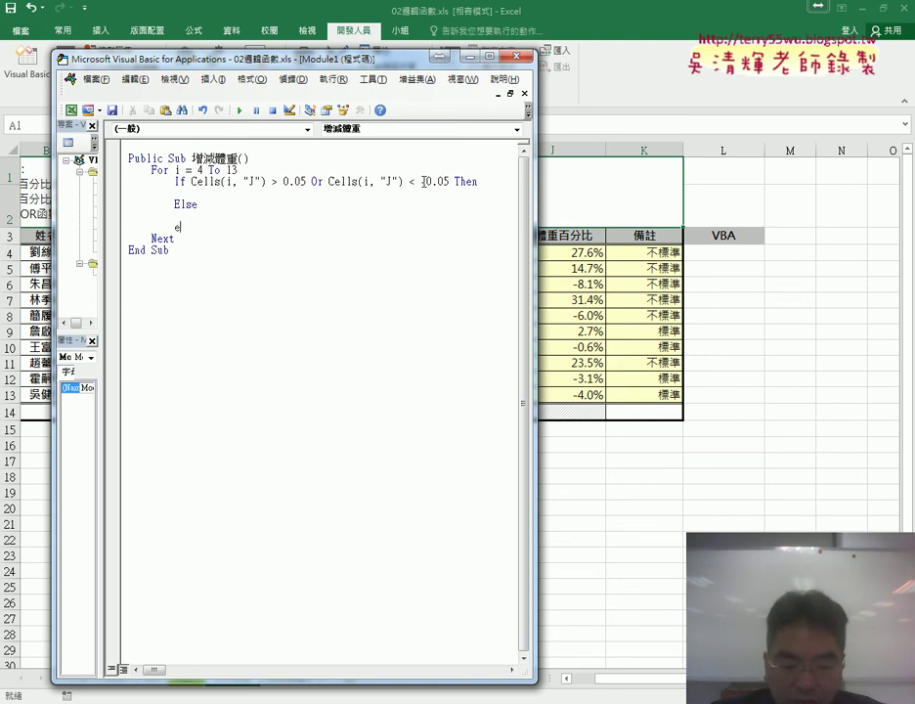
{"action": "type", "text": "nd if"}
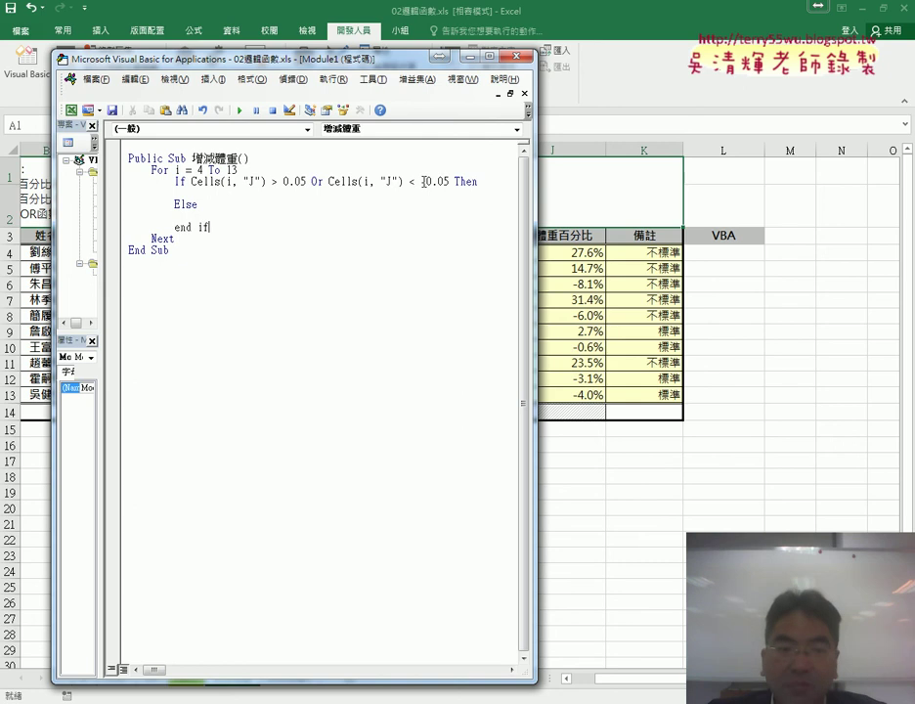
{"action": "left_click", "coordinate": [346, 258]}
{"action": "type", "text": "-"}
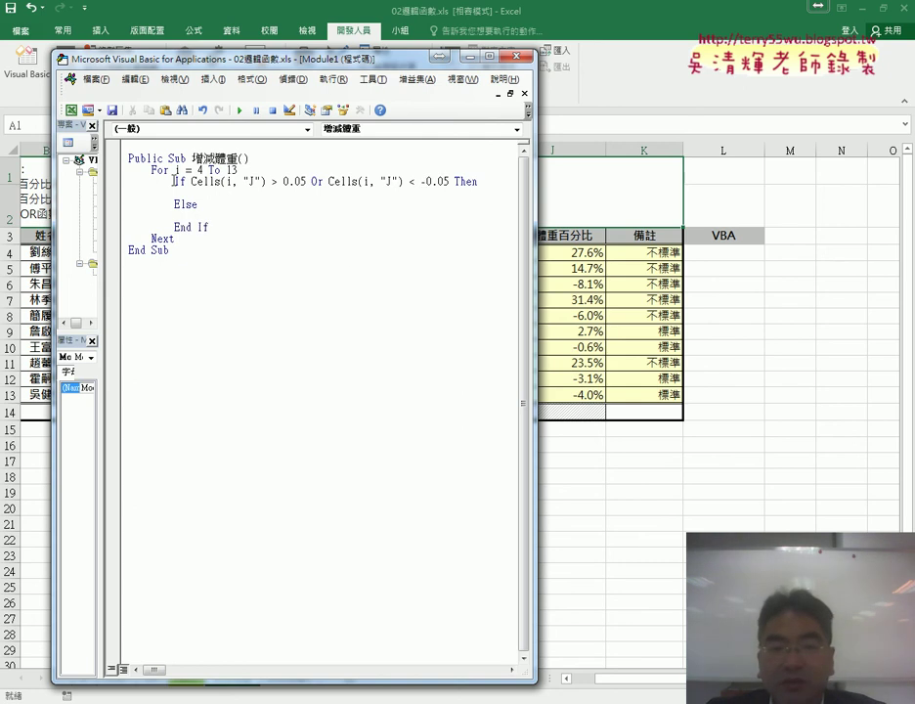
{"action": "left_click_drag", "start_coordinate": [174, 180], "coordinate": [446, 181]}
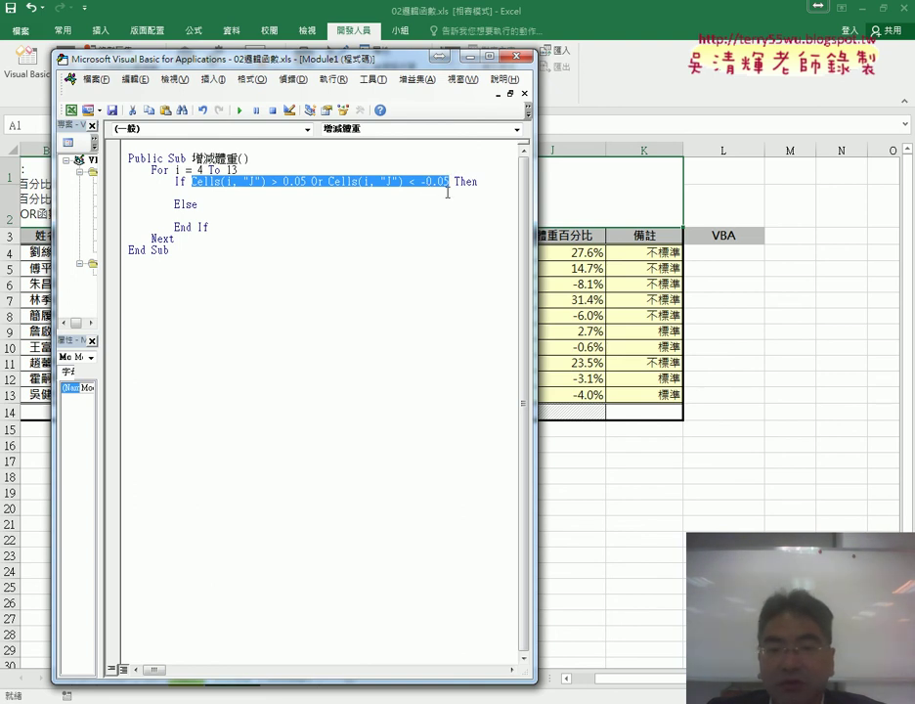
{"action": "left_click", "coordinate": [403, 193]}
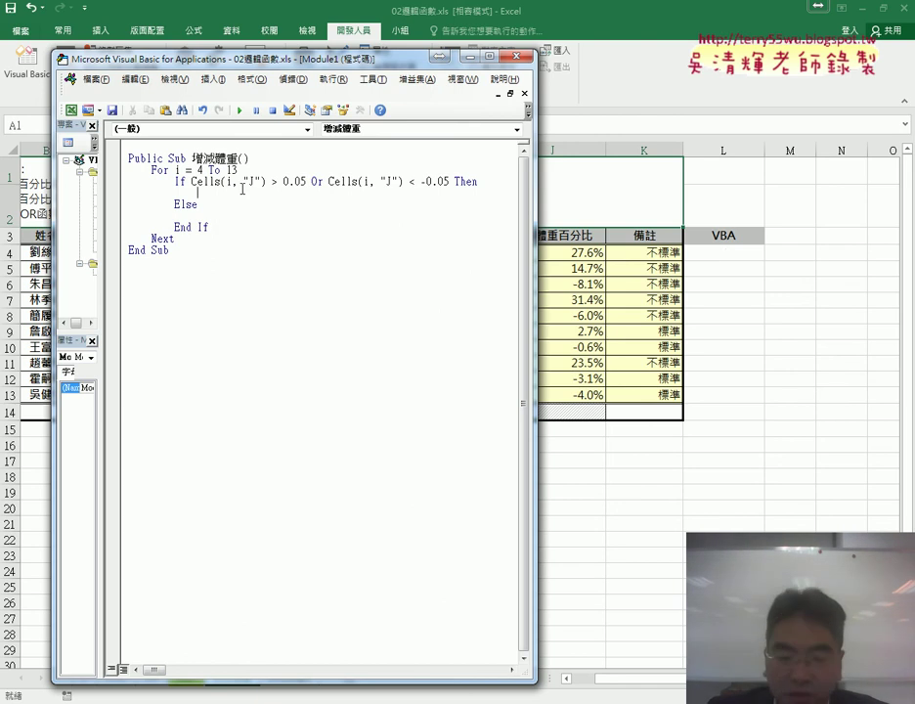
- Make the If branch write Cells(i, "L") = "不標準" and the Else branch write "標準"
{"action": "type", "text": "ce"}
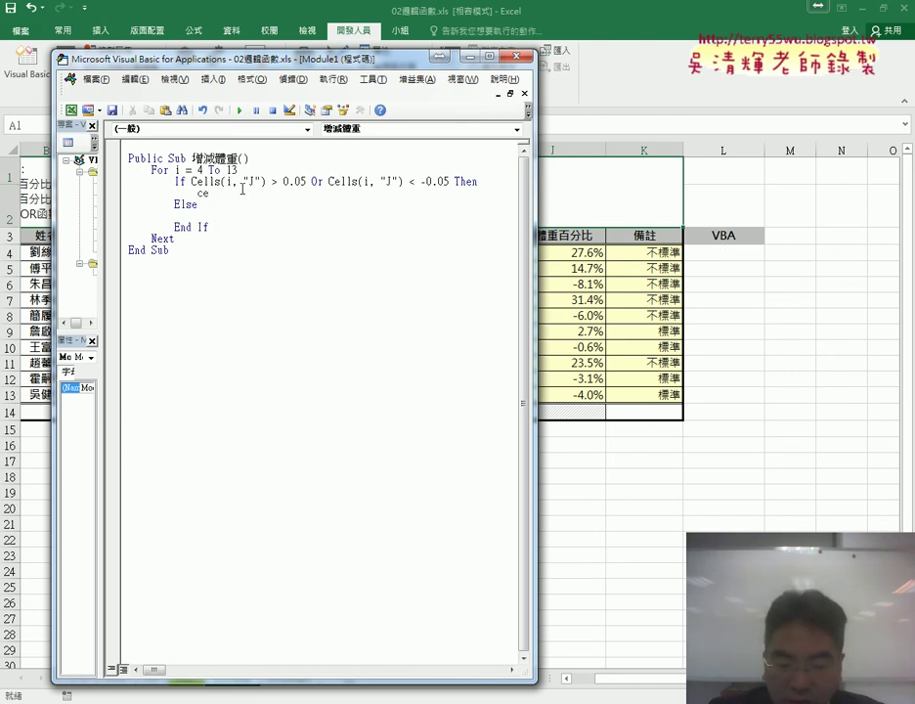
{"action": "type", "text": "lls("}
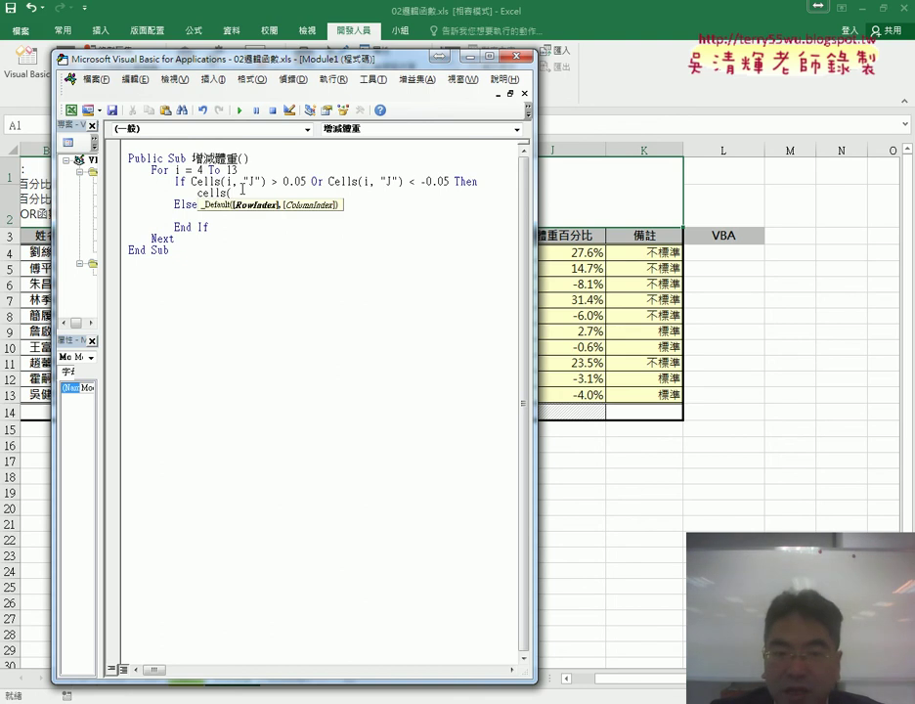
{"action": "type", "text": "i,"}
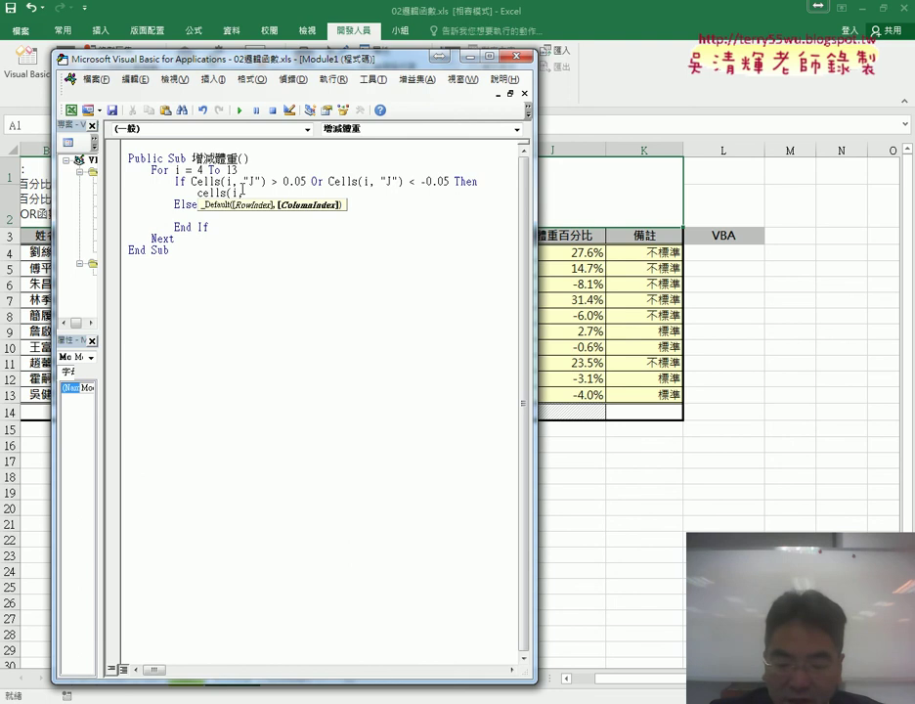
{"action": "type", "text": "\"L\")"}
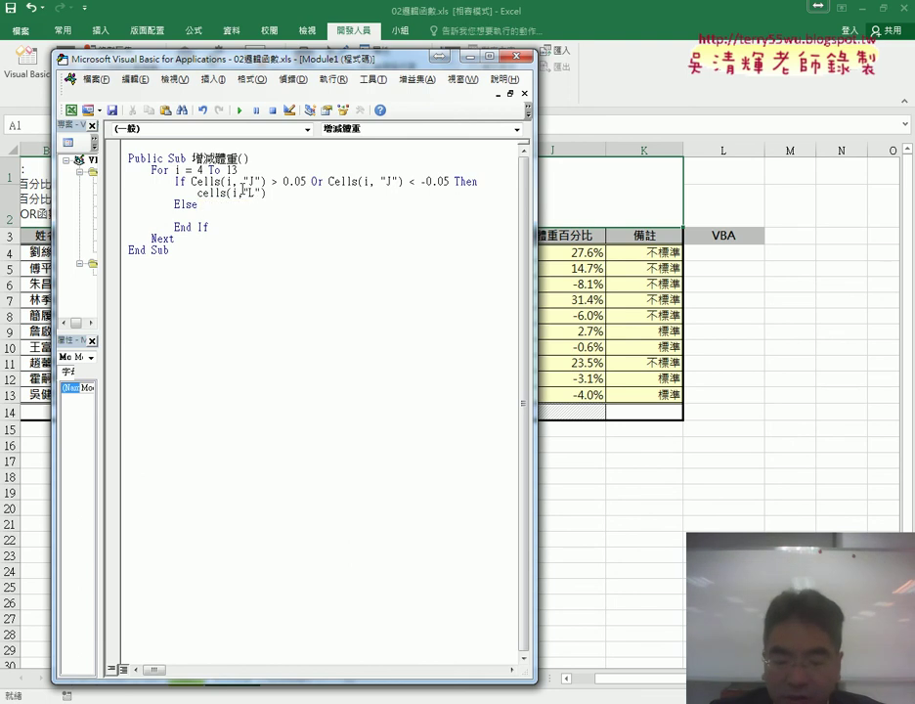
{"action": "type", "text": "="}
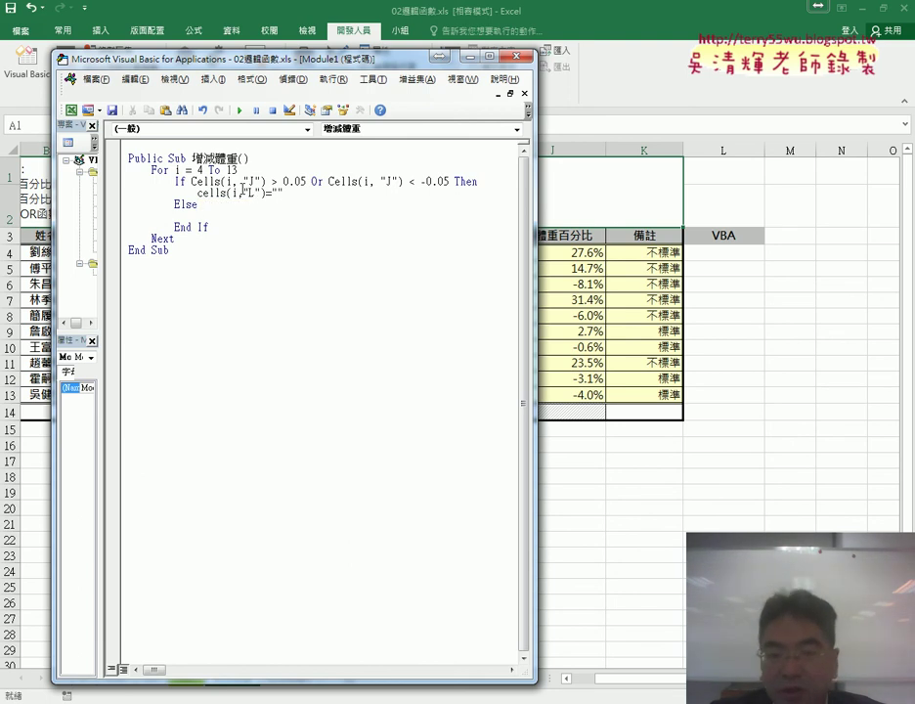
{"action": "key", "text": "Left"}
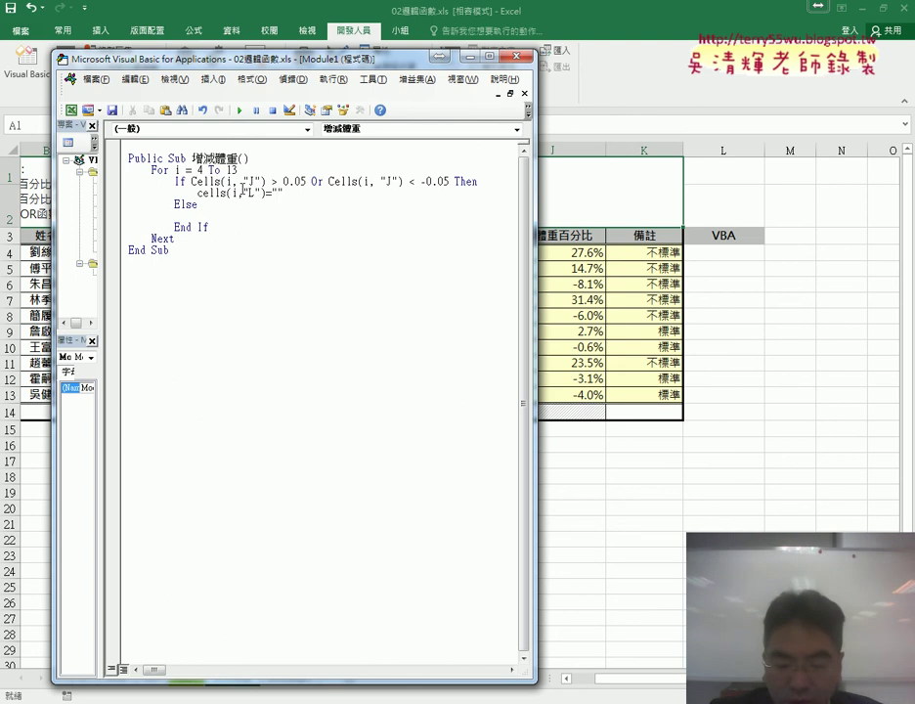
{"action": "type", "text": "不"}
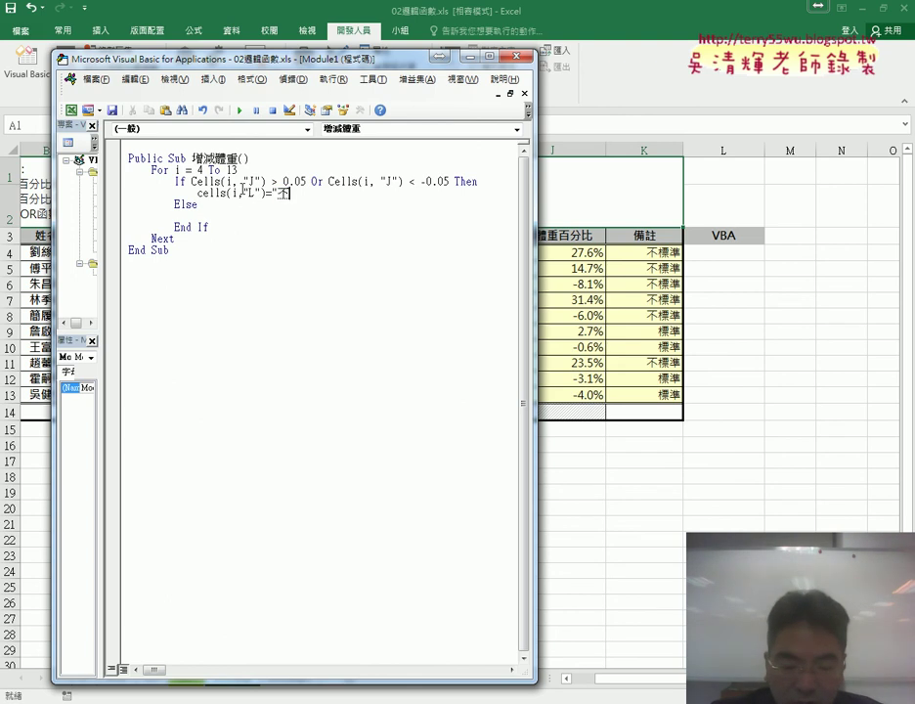
{"action": "type", "text": "ㄅ"}
{"action": "type", "text": "標"}
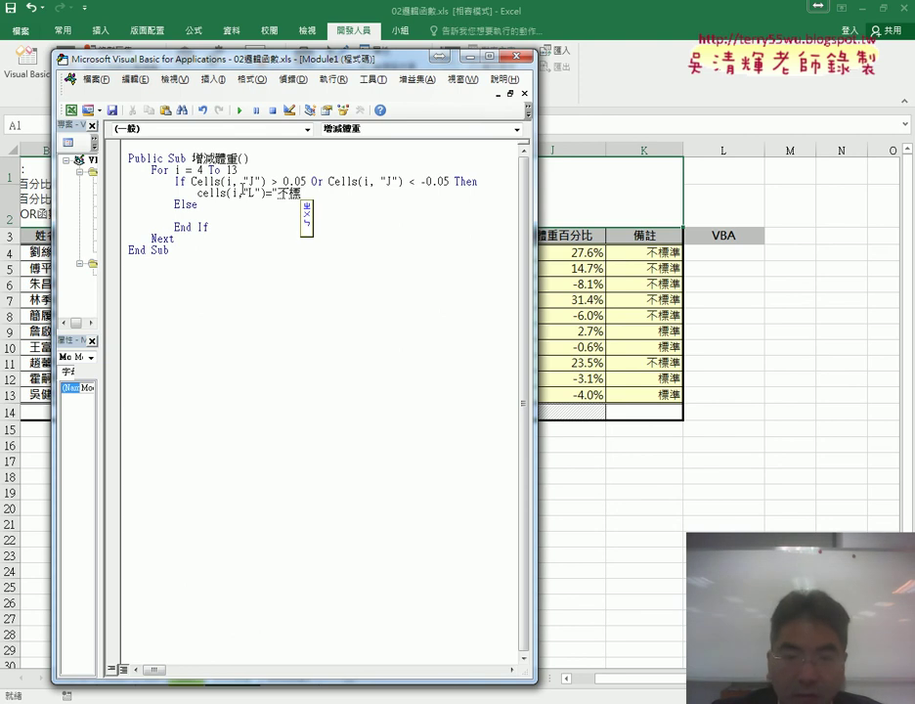
{"action": "type", "text": "準"}
{"action": "left_click", "coordinate": [248, 259]}
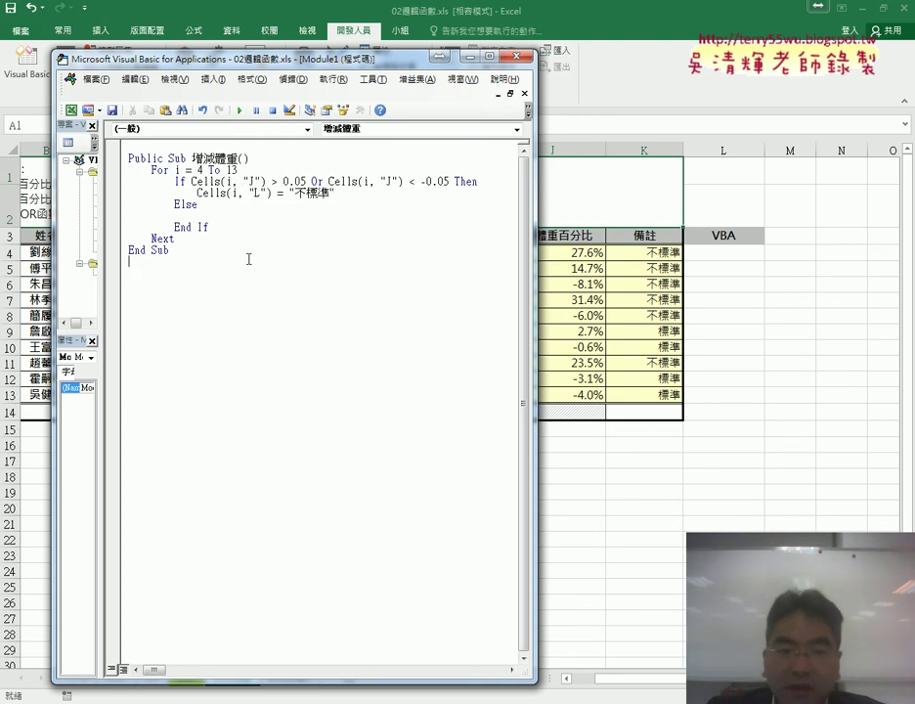
{"action": "left_click_drag", "start_coordinate": [176, 193], "coordinate": [351, 193]}
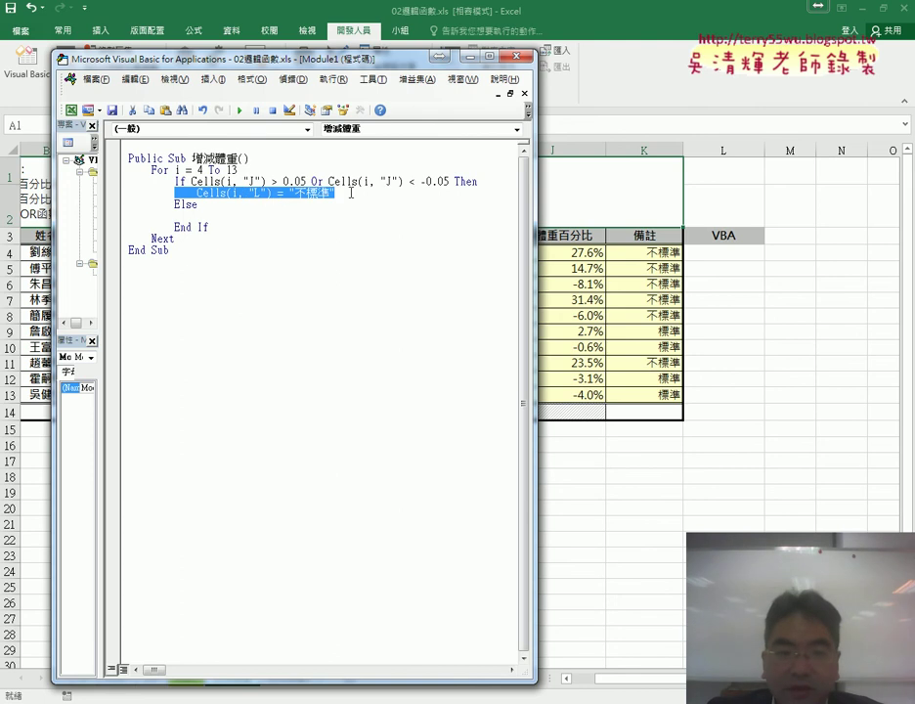
{"action": "mouse_move", "coordinate": [274, 199]}
{"action": "left_mouse_down"}
{"action": "mouse_move", "coordinate": [261, 224]}
{"action": "mouse_move", "coordinate": [306, 216]}
{"action": "left_mouse_up"}
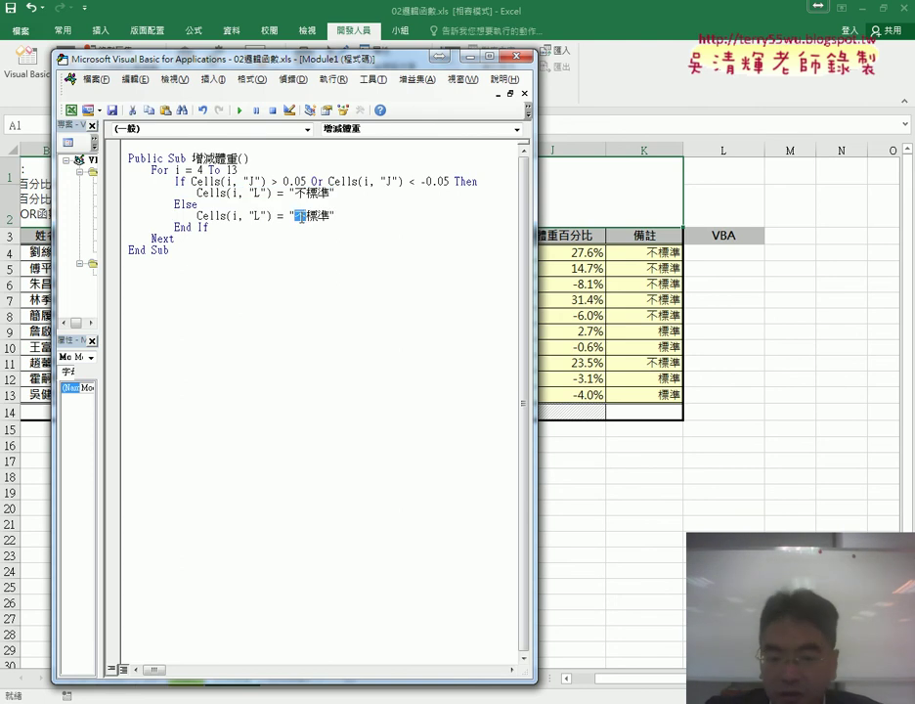
{"action": "key", "text": "Delete"}
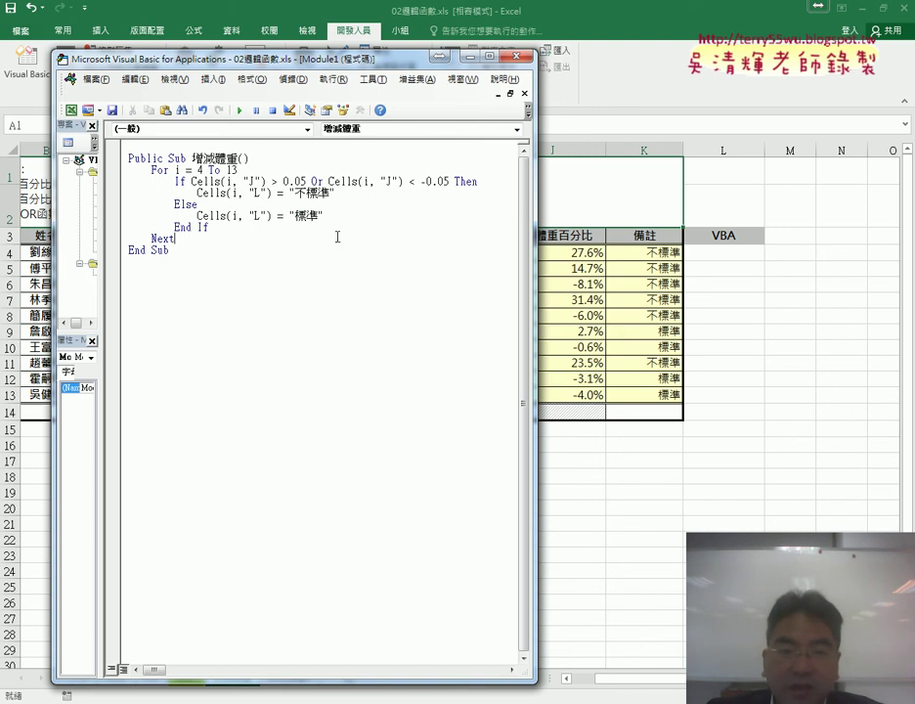
- Run 增減體重 to fill L4:L13 with 標準 or 不標準, then select the procedure's code
{"action": "left_click", "coordinate": [240, 110]}
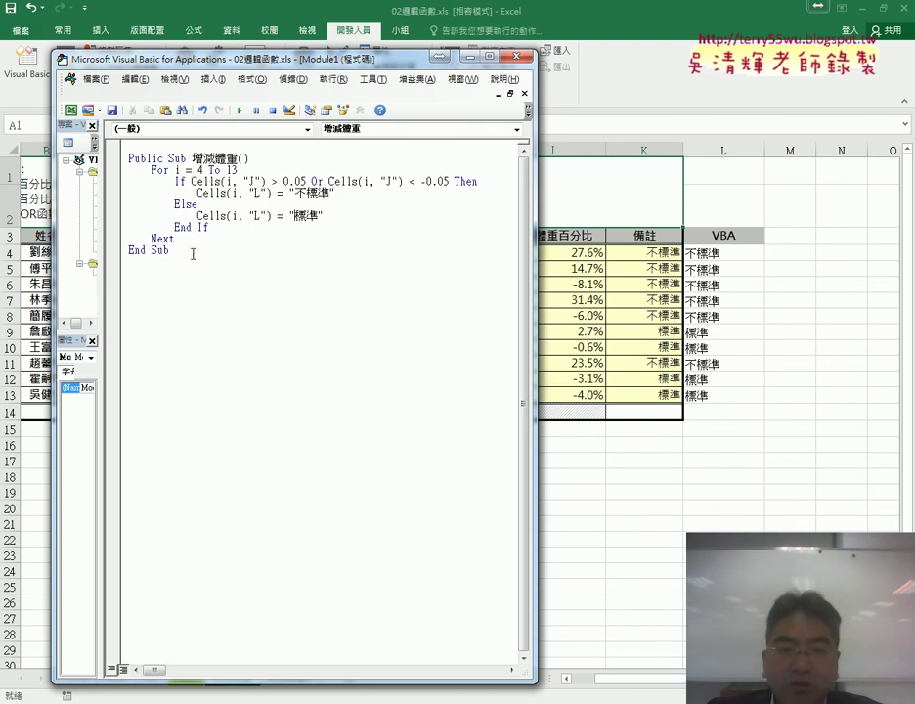
{"action": "mouse_move", "coordinate": [193, 254]}
{"action": "left_mouse_down"}
{"action": "mouse_move", "coordinate": [128, 193]}
{"action": "mouse_move", "coordinate": [128, 158]}
{"action": "mouse_move", "coordinate": [159, 278]}
{"action": "left_mouse_up"}
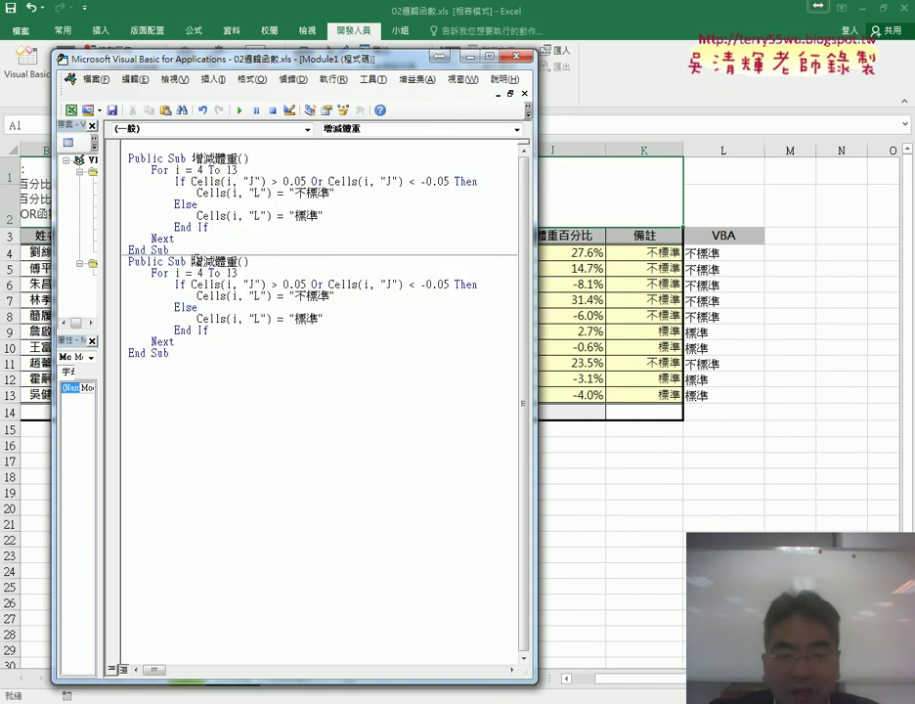
- Rename the pasted Sub copy to 清除 and delete its If, Else and End If lines
{"action": "left_click_drag", "start_coordinate": [193, 261], "coordinate": [240, 261]}
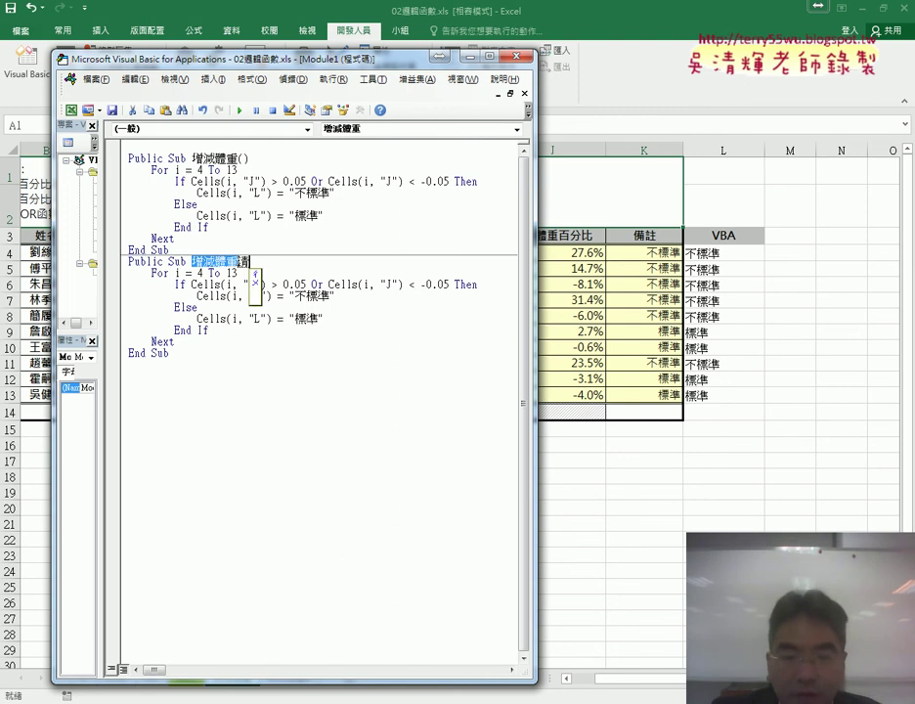
{"action": "type", "text": "清除"}
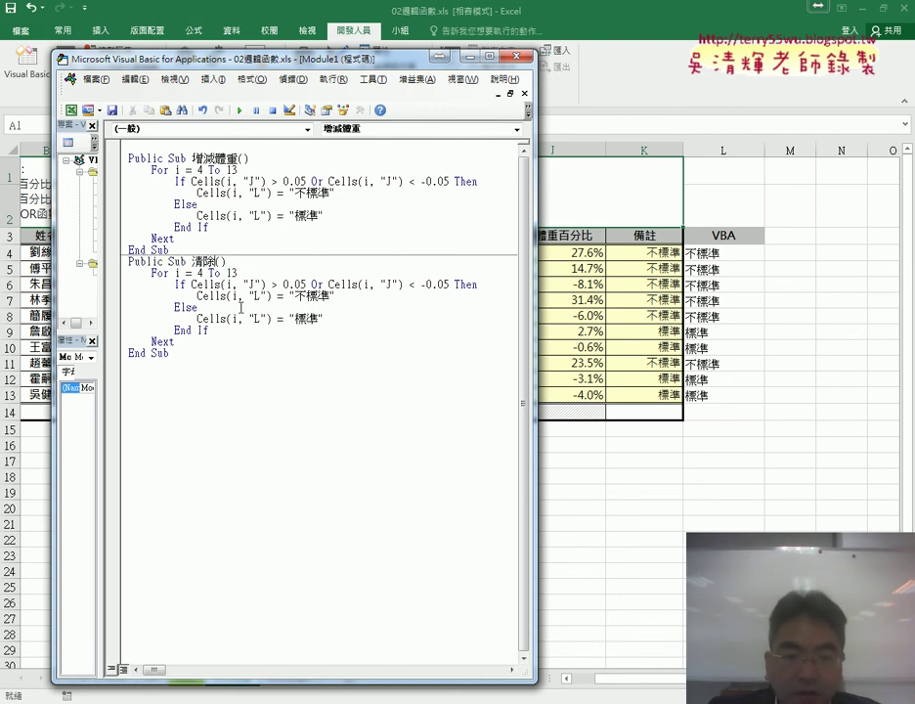
{"action": "left_click_drag", "start_coordinate": [241, 307], "coordinate": [116, 290]}
{"action": "key", "text": "Delete"}
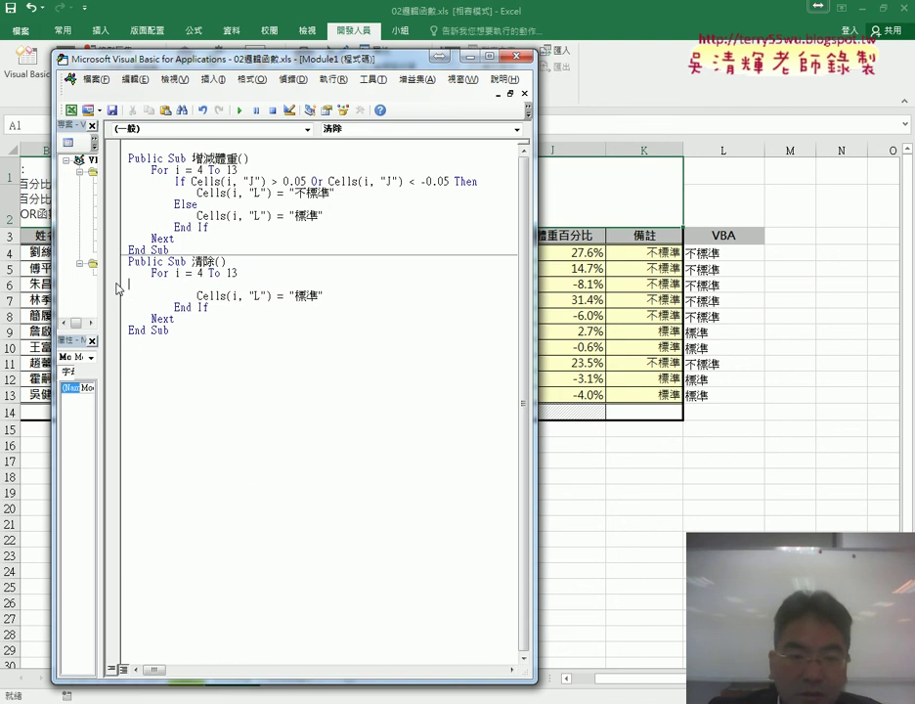
{"action": "key", "text": "Delete"}
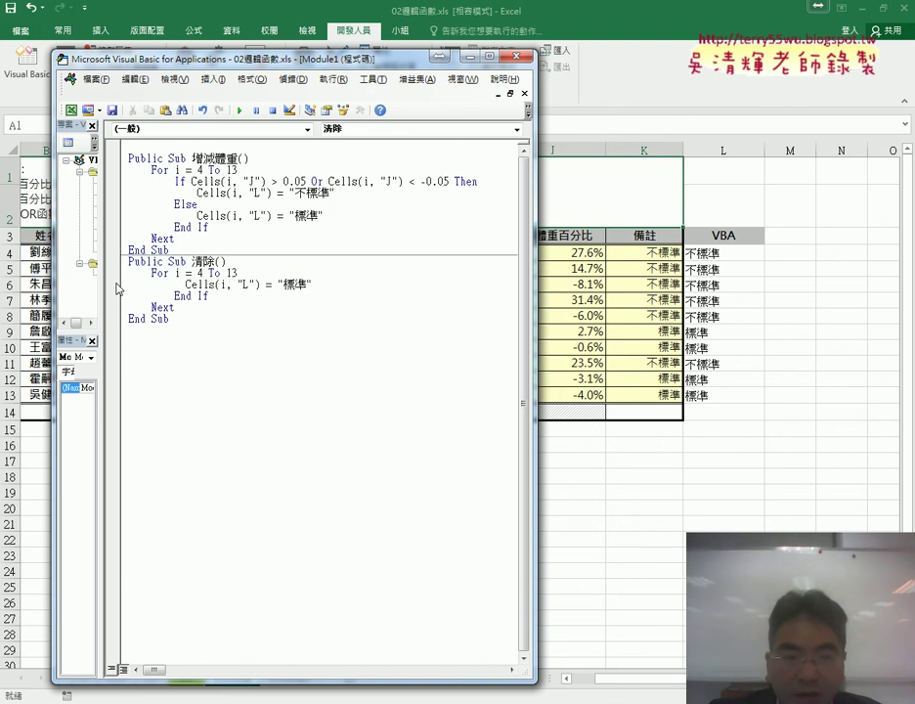
{"action": "key", "text": "Delete"}
{"action": "key", "text": "Delete"}
{"action": "key", "text": "Delete"}
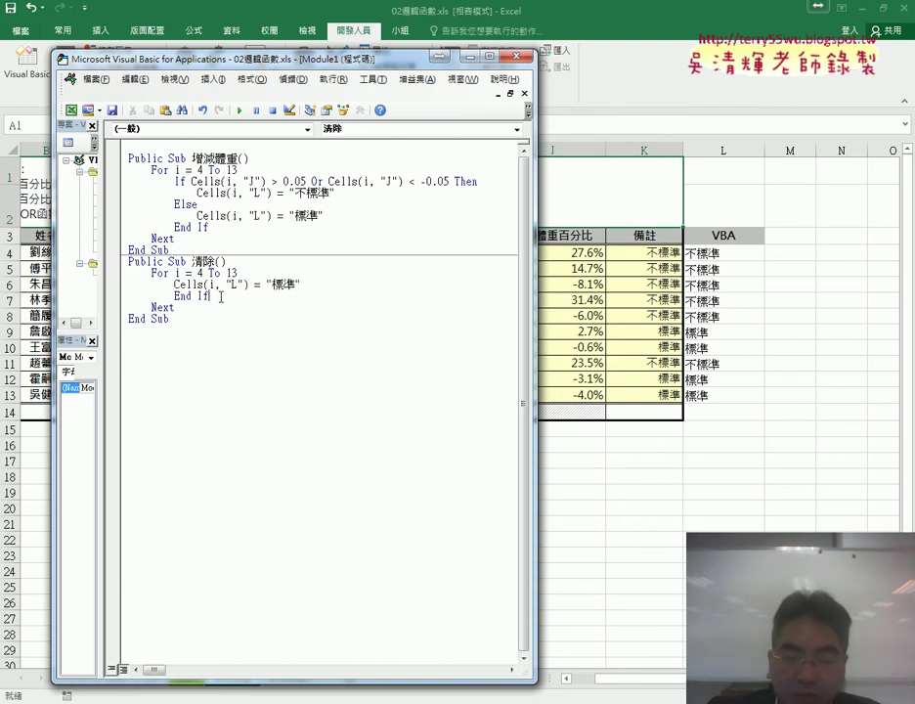
{"action": "left_click_drag", "start_coordinate": [219, 306], "coordinate": [97, 301]}
{"action": "key", "text": "Delete"}
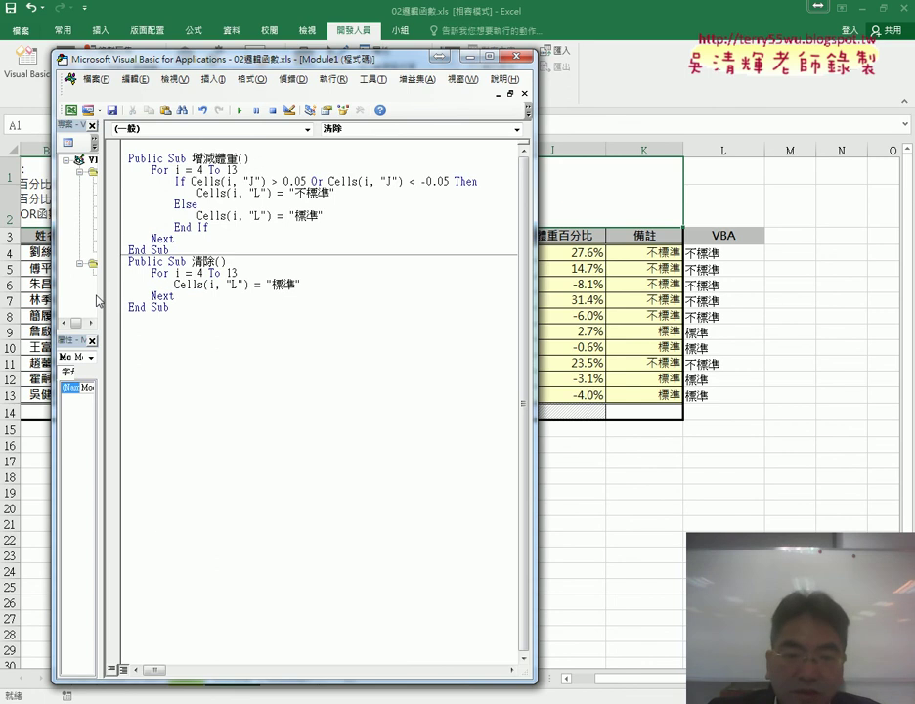
- Change the 清除 line to Cells(i, "L") = "" and run 清除 to clear column L
{"action": "double_click", "coordinate": [286, 284]}
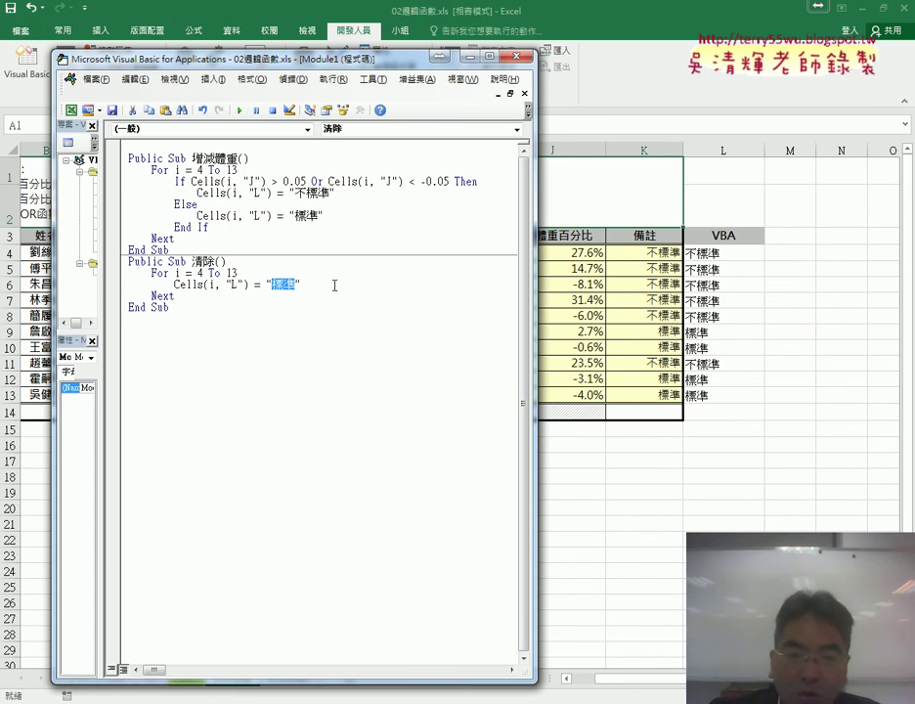
{"action": "key", "text": "Delete"}
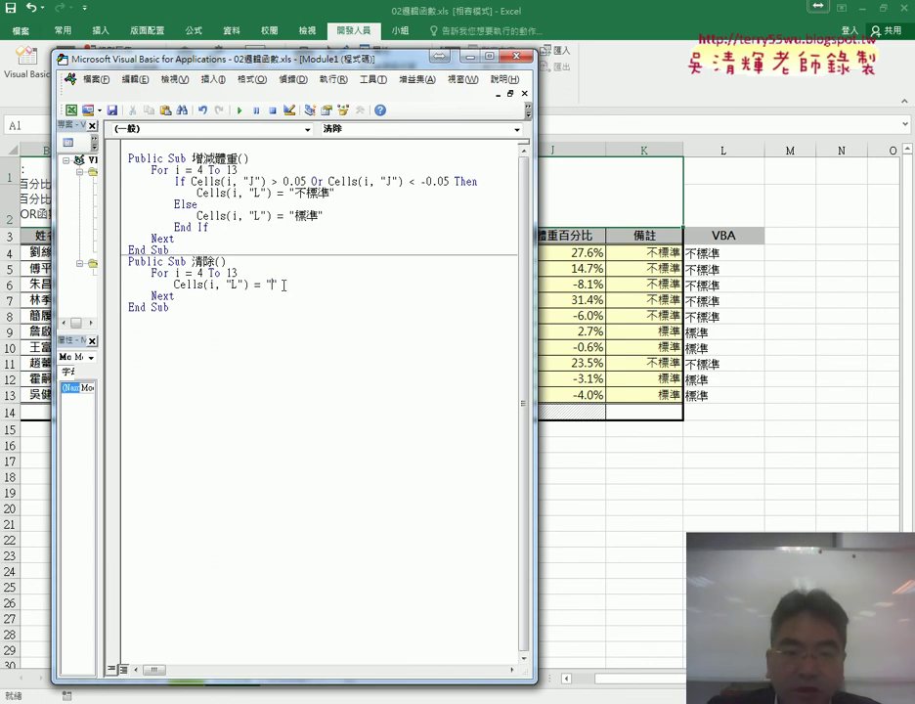
{"action": "left_click_drag", "start_coordinate": [284, 285], "coordinate": [263, 287]}
{"action": "left_click", "coordinate": [306, 290]}
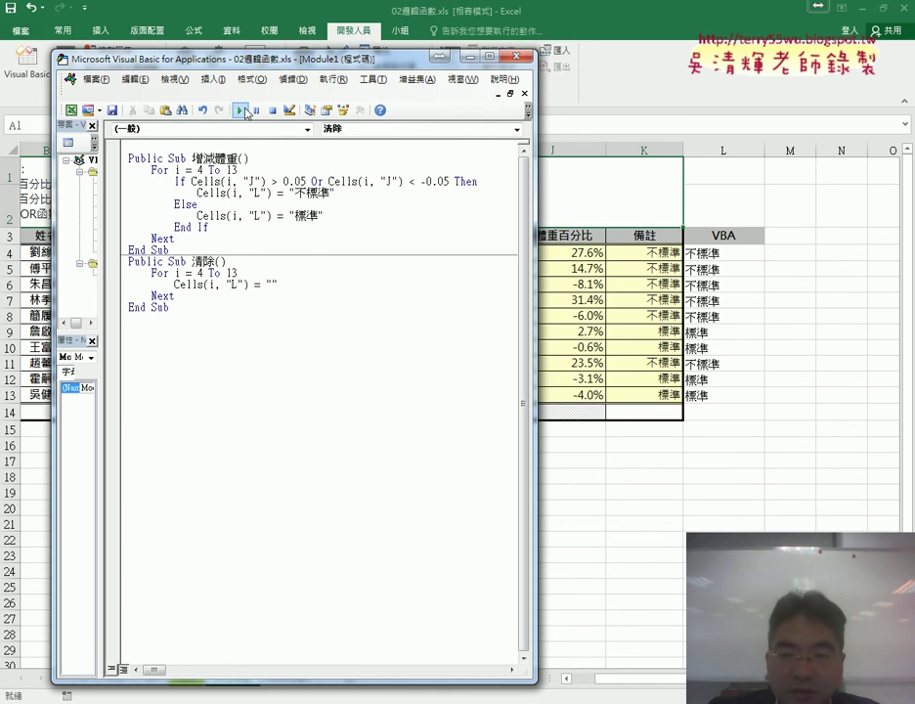
{"action": "left_click", "coordinate": [242, 111]}
- Test both macros again, refilling then clearing column L, and return to the worksheet
{"action": "left_click", "coordinate": [186, 153]}
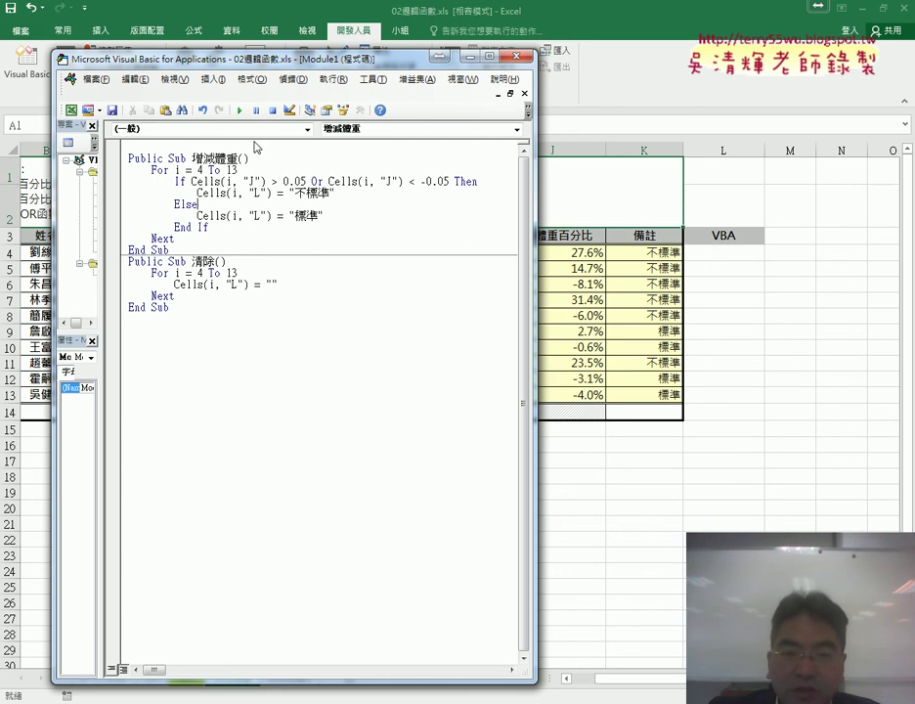
{"action": "left_click", "coordinate": [242, 111]}
{"action": "key", "text": "Down"}
{"action": "key", "text": "Down"}
{"action": "key", "text": "Down"}
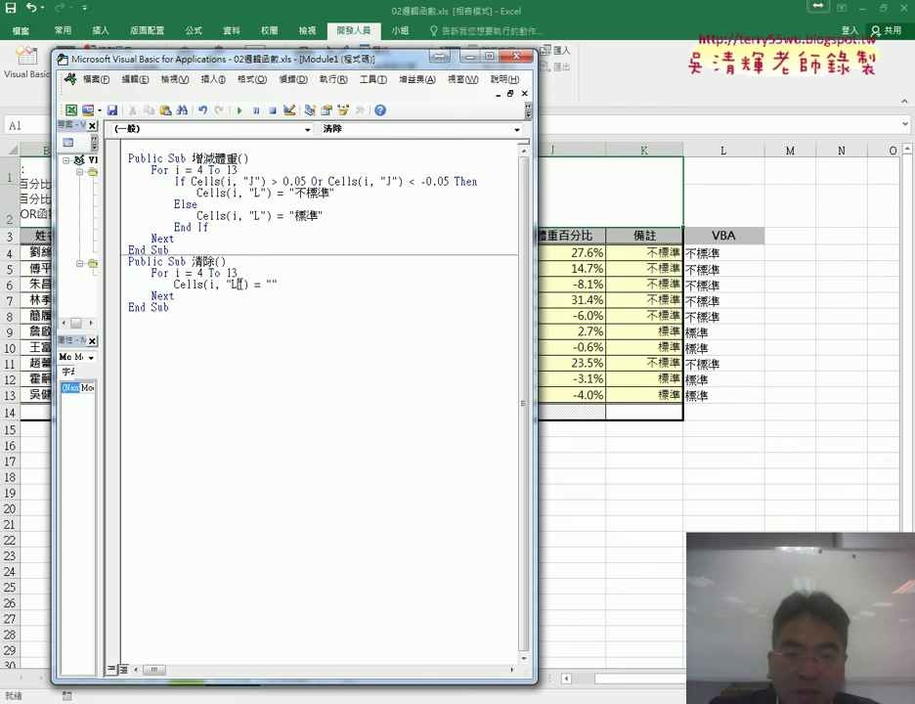
{"action": "double_click", "coordinate": [256, 182]}
{"action": "type", "text": "J"}
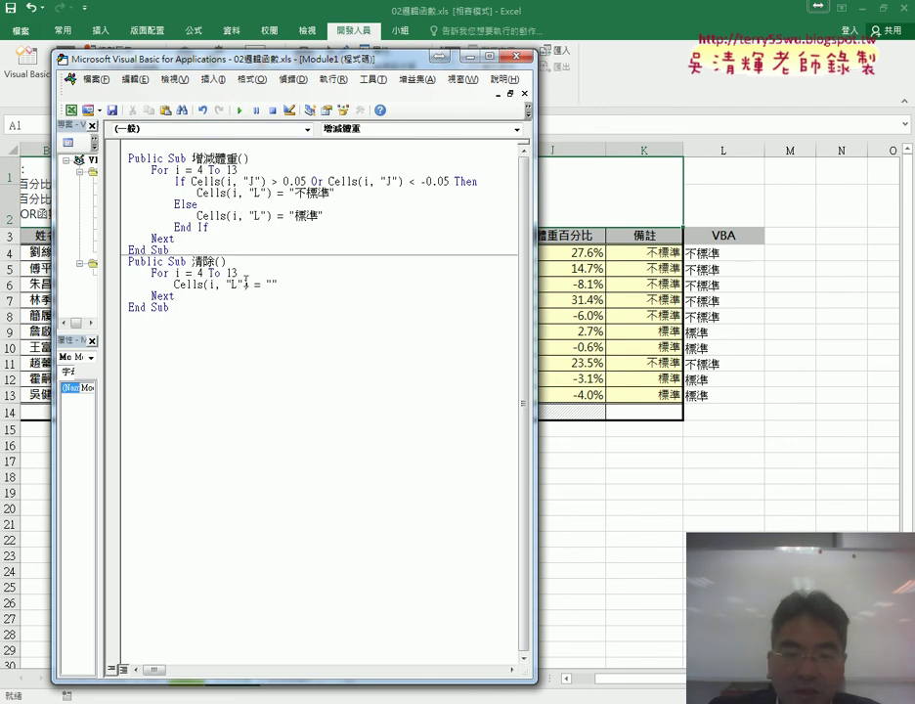
{"action": "left_click", "coordinate": [246, 282]}
{"action": "left_click", "coordinate": [239, 111]}
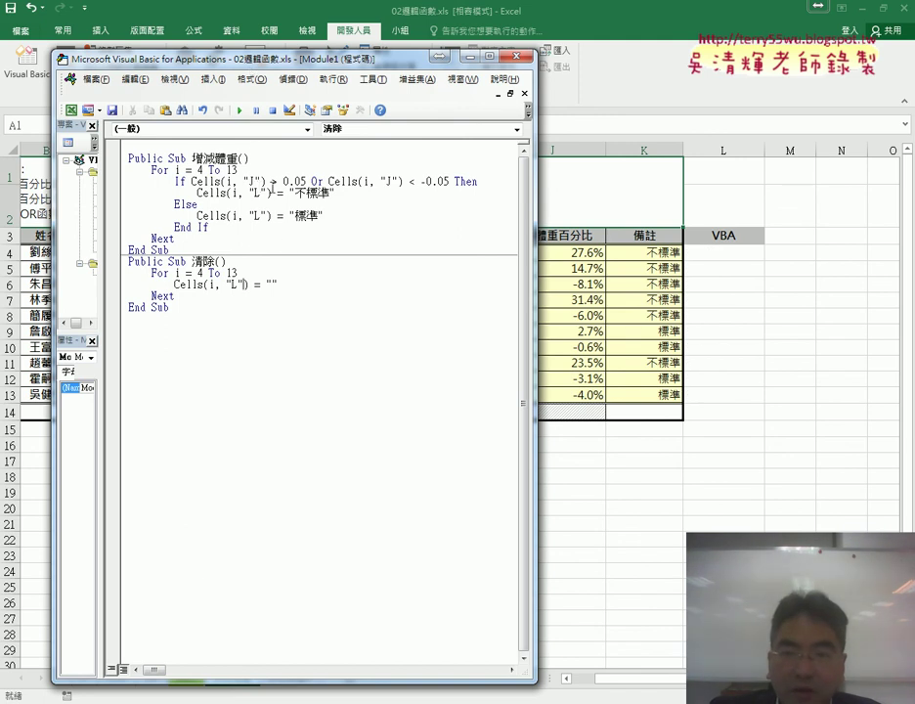
{"action": "key", "text": "alt+F11"}
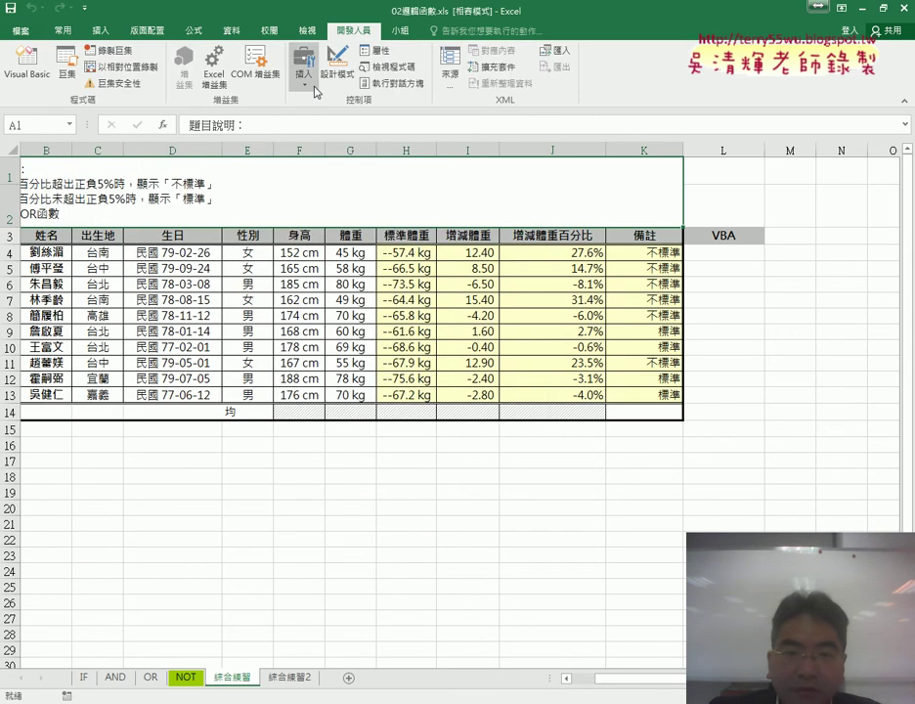
- Draw a form button near M4, assign it the 增減體重 macro, and caption it 增減體重
{"action": "left_click", "coordinate": [303, 76]}
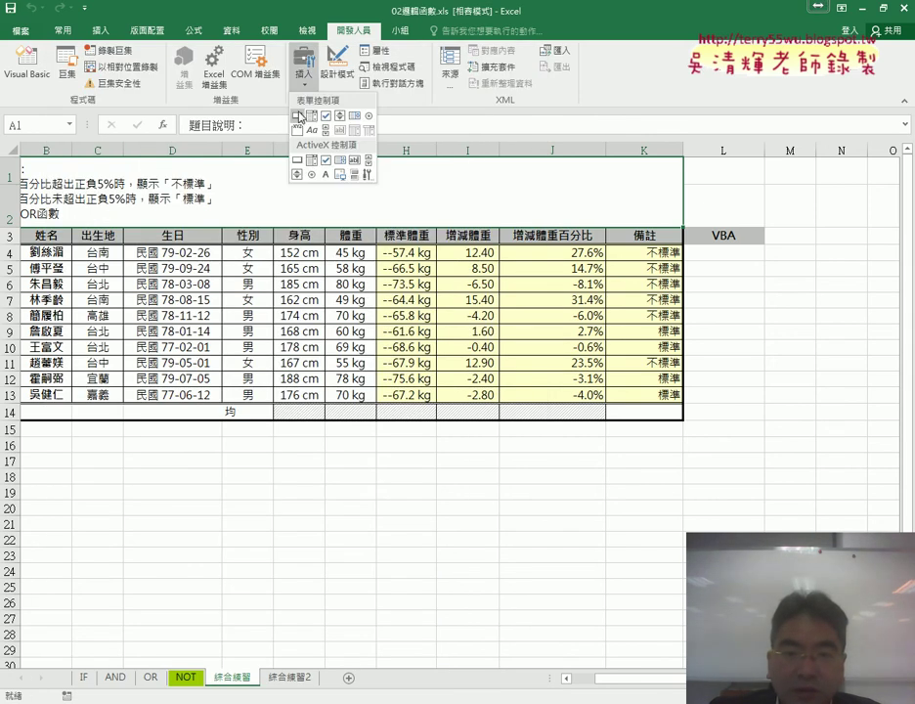
{"action": "left_click", "coordinate": [298, 118]}
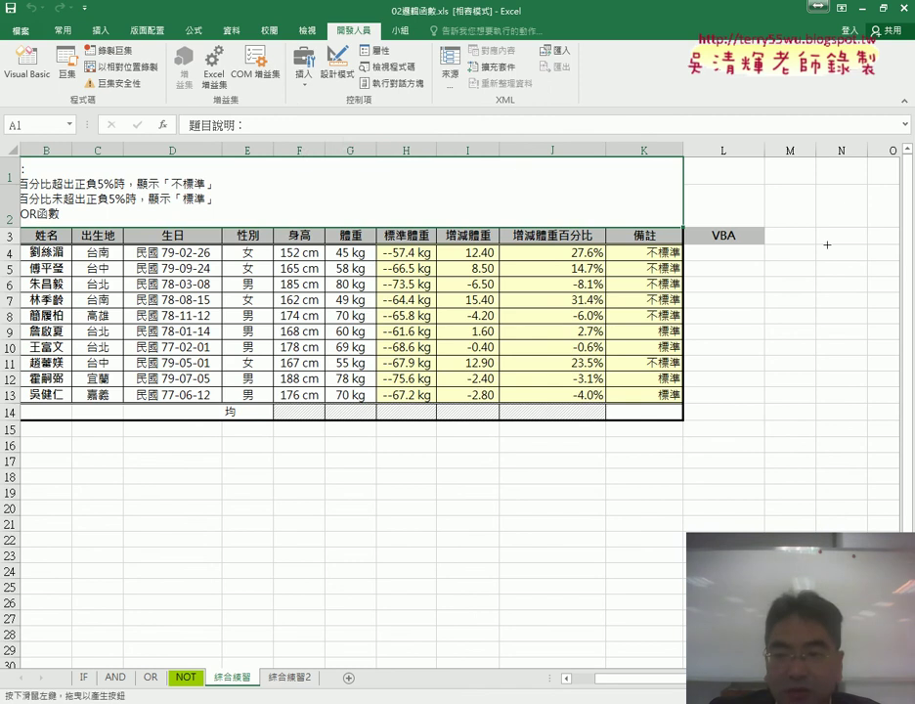
{"action": "left_click_drag", "start_coordinate": [788, 232], "coordinate": [873, 260]}
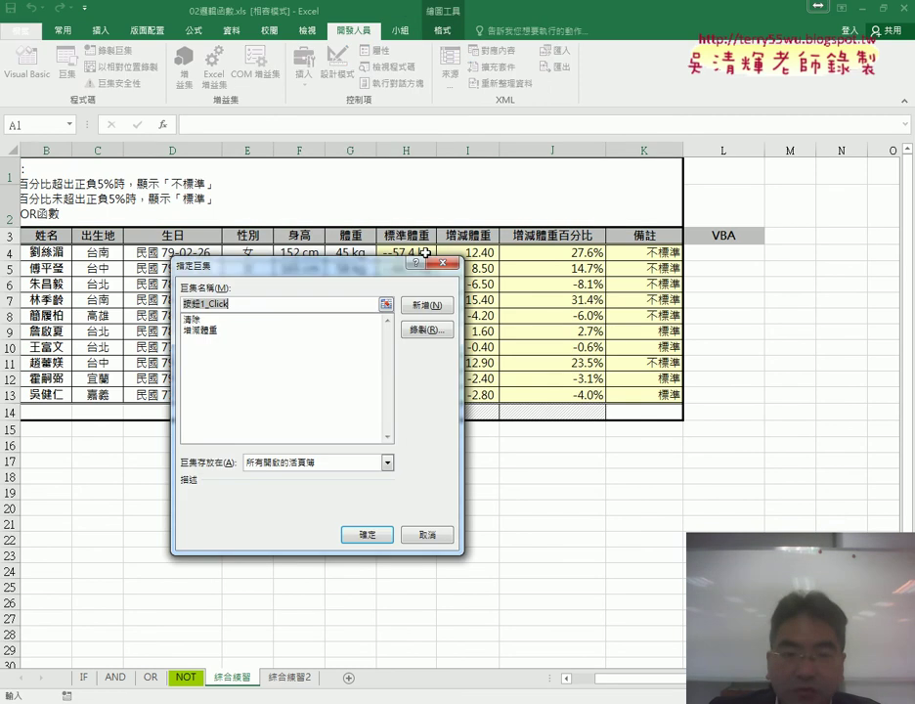
{"action": "left_click", "coordinate": [201, 331]}
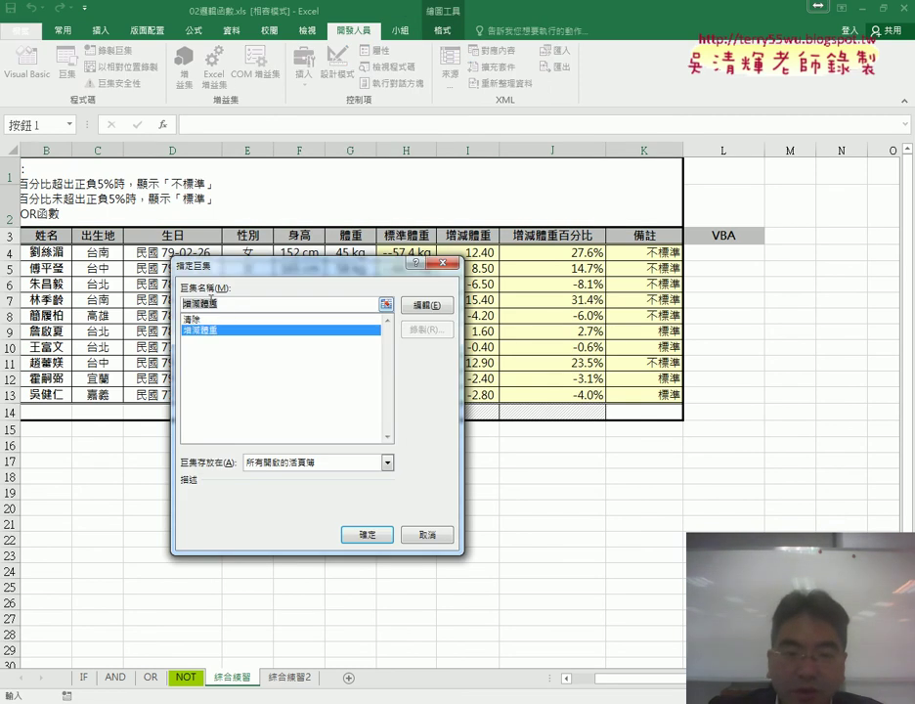
{"action": "right_click", "coordinate": [213, 303]}
{"action": "left_click", "coordinate": [243, 327]}
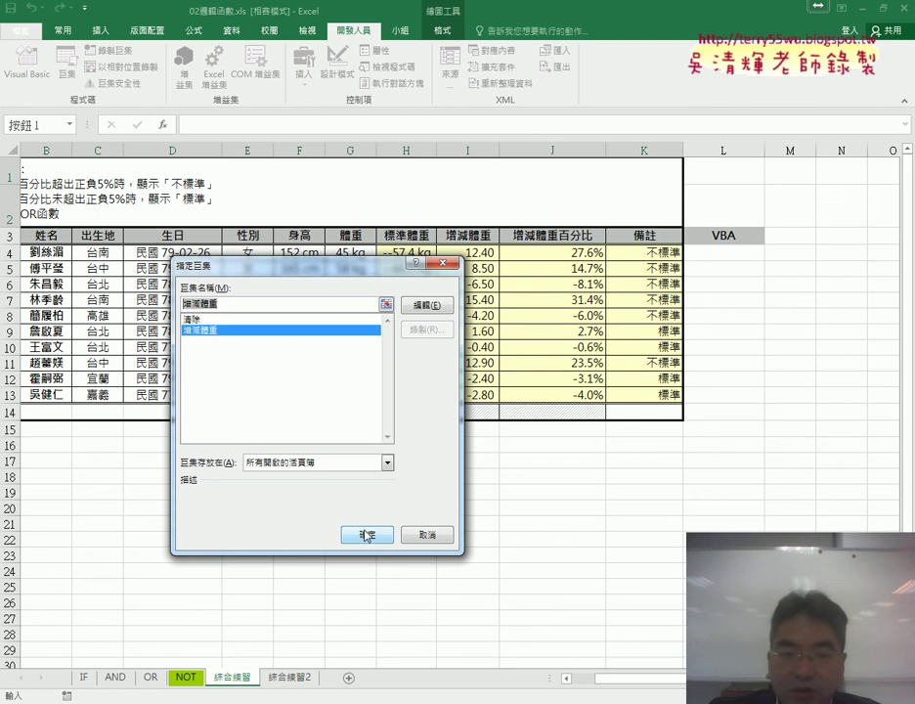
{"action": "left_click", "coordinate": [364, 533]}
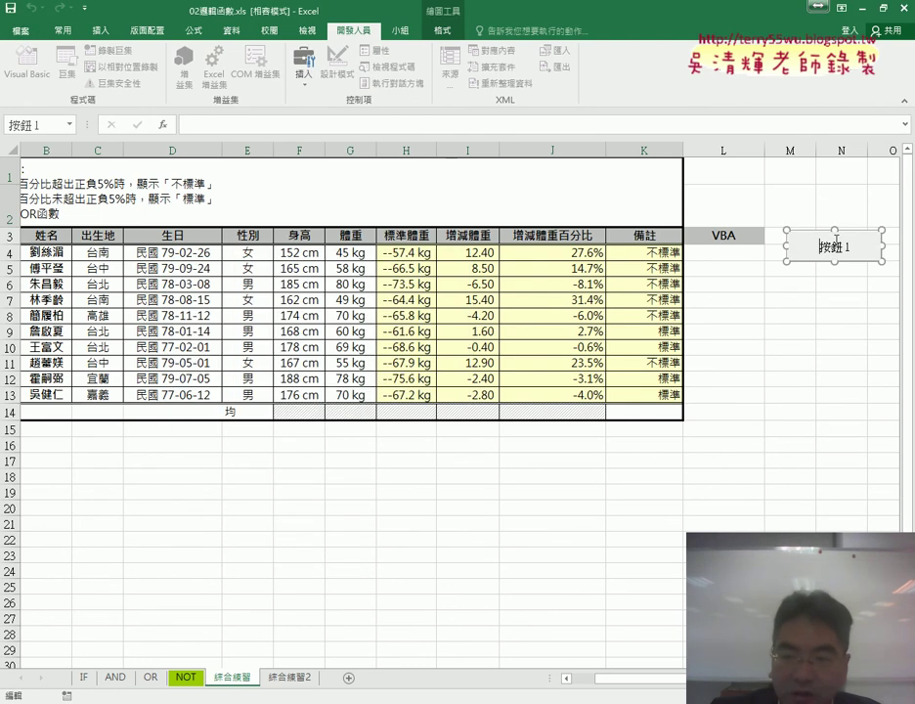
{"action": "left_click", "coordinate": [834, 244]}
{"action": "key", "text": "BackSpace"}
{"action": "key", "text": "BackSpace"}
{"action": "key", "text": "BackSpace"}
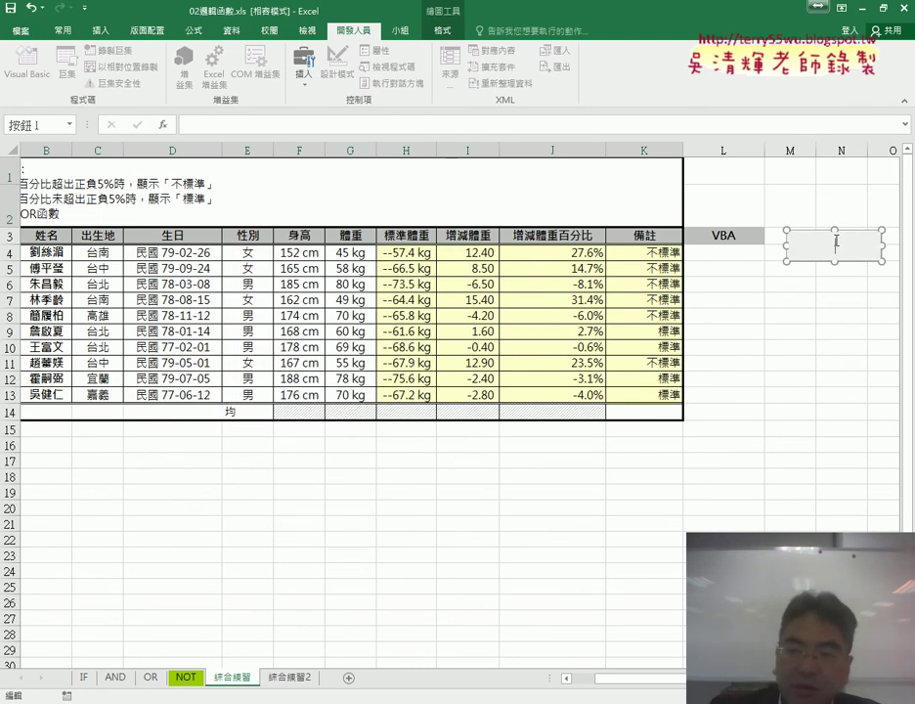
{"action": "key", "text": "ctrl+v"}
{"action": "left_click", "coordinate": [790, 299]}
- Copy the 增減體重 button and paste a second one at cell M6
{"action": "right_click", "coordinate": [823, 252]}
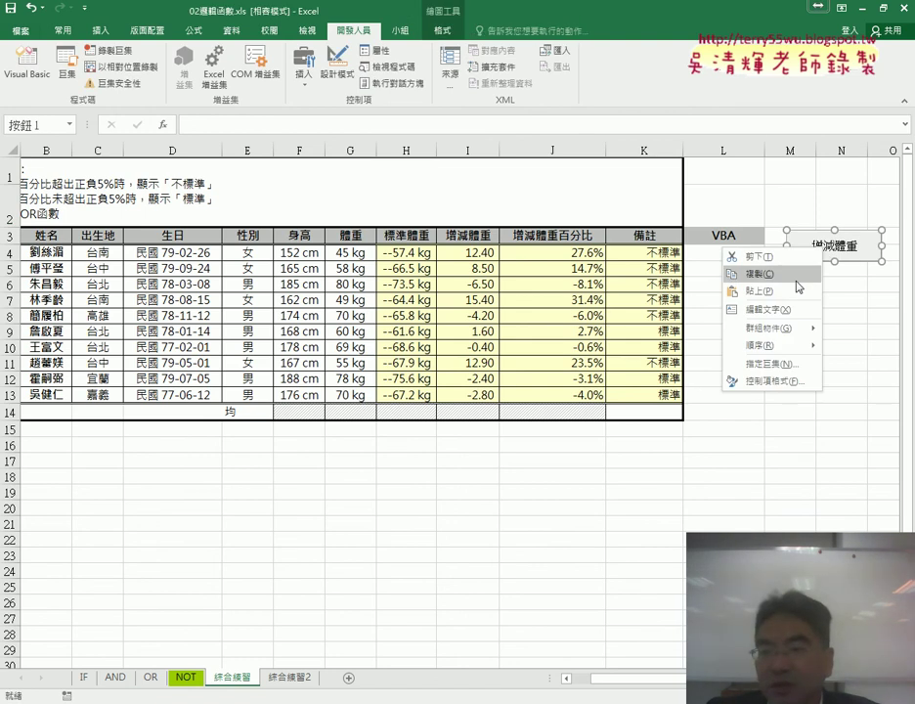
{"action": "left_click", "coordinate": [847, 280]}
{"action": "left_click", "coordinate": [797, 285]}
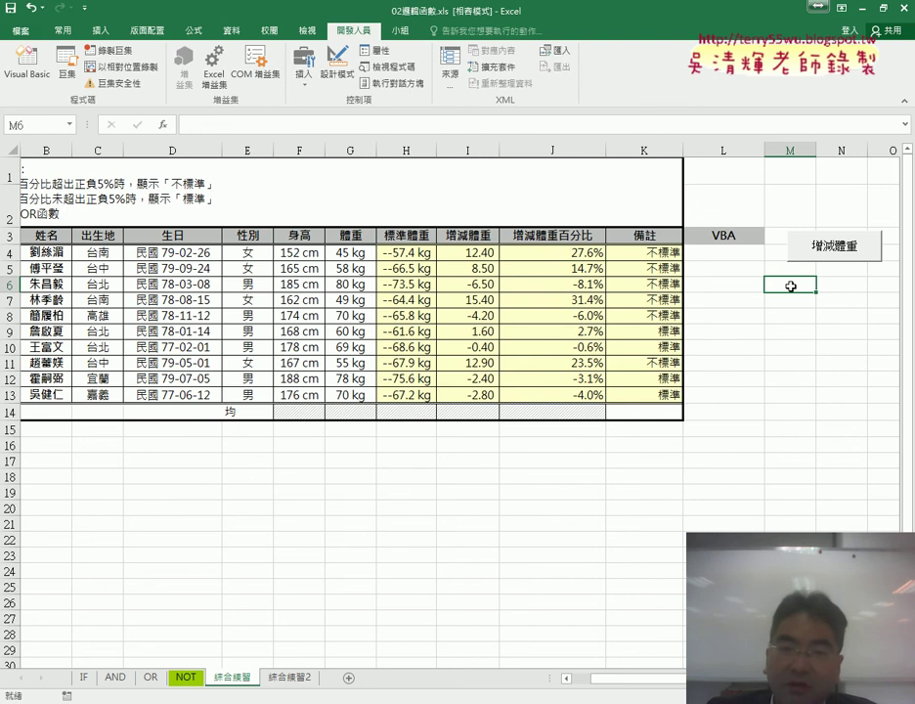
{"action": "key", "text": "ctrl+v"}
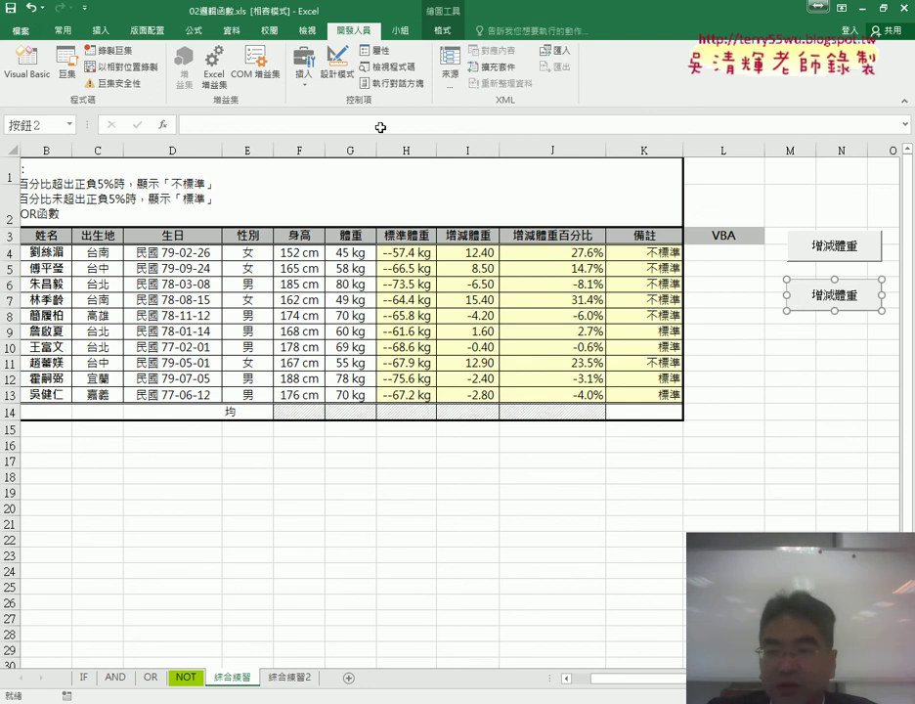
- Assign the 清除 macro to the copied button and change its caption to 清除
{"action": "right_click", "coordinate": [824, 282]}
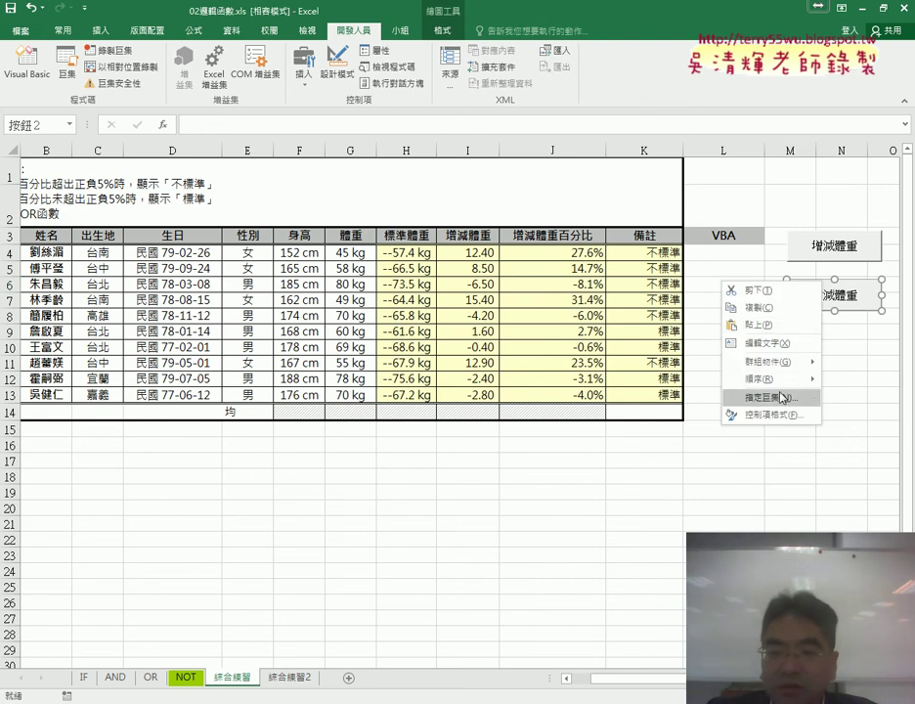
{"action": "left_click", "coordinate": [684, 394]}
{"action": "left_click", "coordinate": [642, 302]}
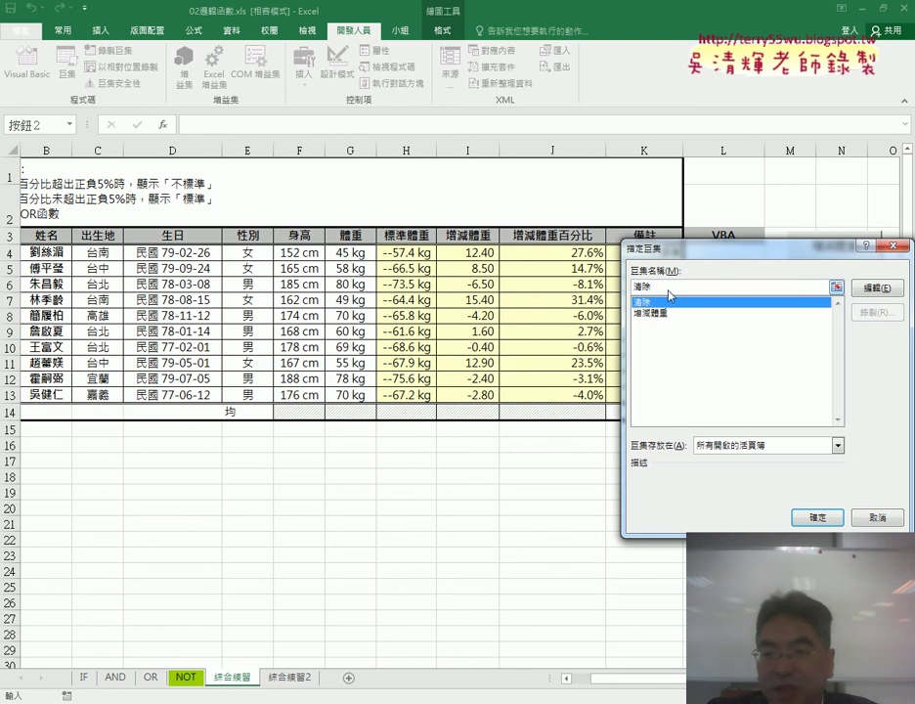
{"action": "double_click", "coordinate": [643, 286]}
{"action": "right_click", "coordinate": [650, 288]}
{"action": "left_click", "coordinate": [681, 314]}
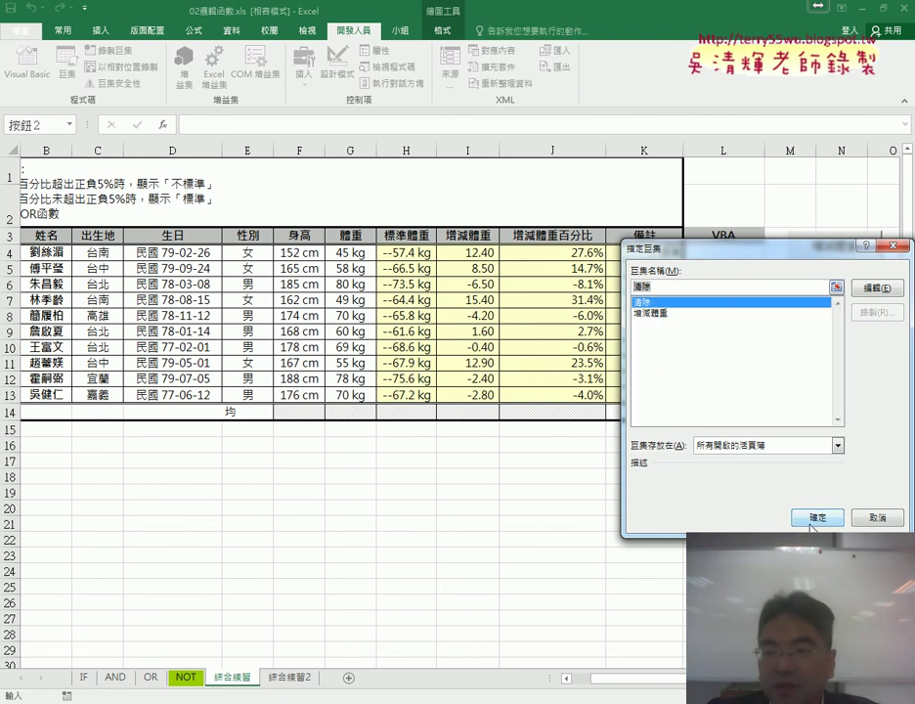
{"action": "left_click", "coordinate": [818, 517]}
{"action": "left_click", "coordinate": [820, 298]}
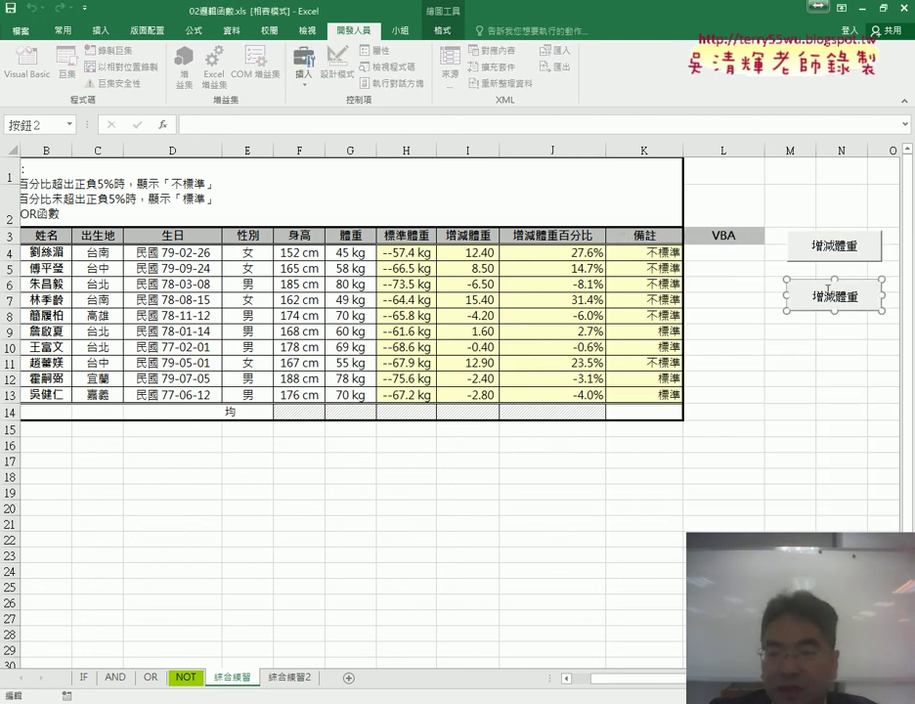
{"action": "key", "text": "Delete"}
{"action": "key", "text": "Delete"}
{"action": "key", "text": "Delete"}
{"action": "type", "text": "清除"}
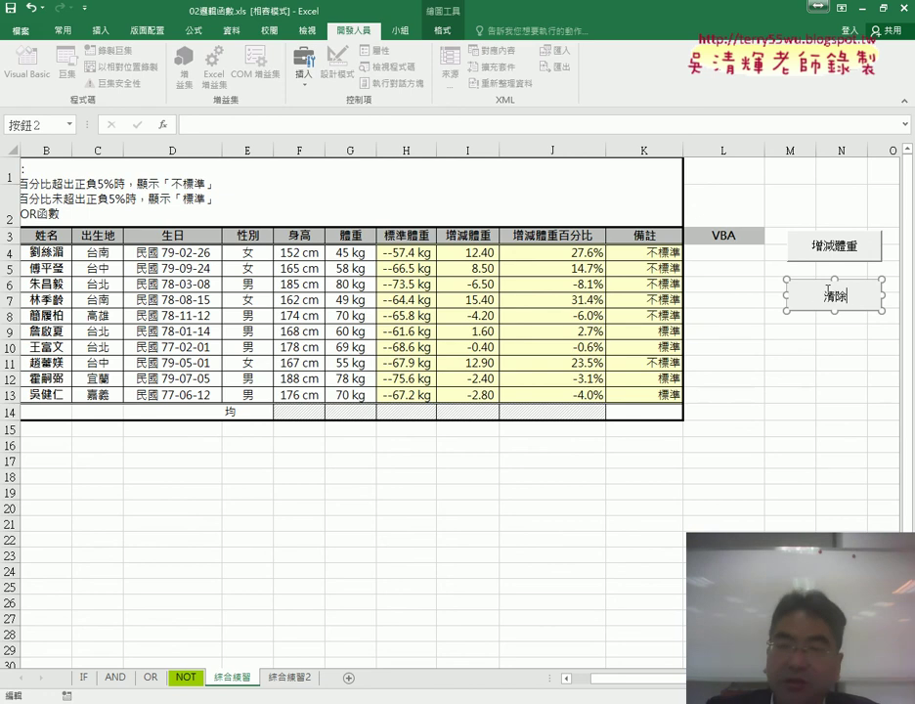
{"action": "left_click", "coordinate": [859, 346]}
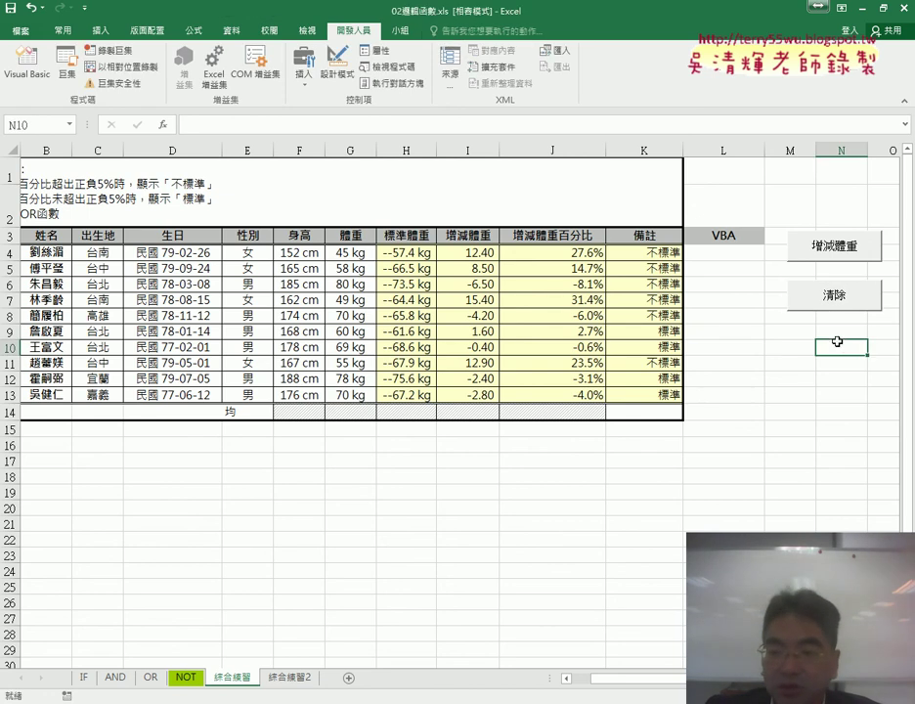
{"action": "left_click", "coordinate": [838, 252]}
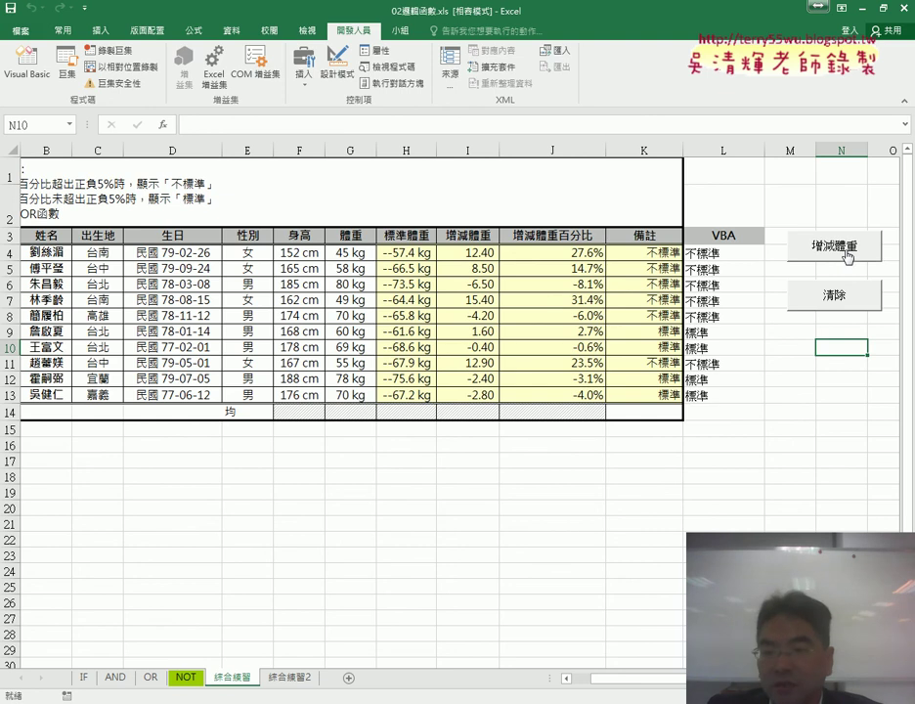
{"action": "left_click", "coordinate": [841, 298]}
{"action": "left_click", "coordinate": [843, 256]}
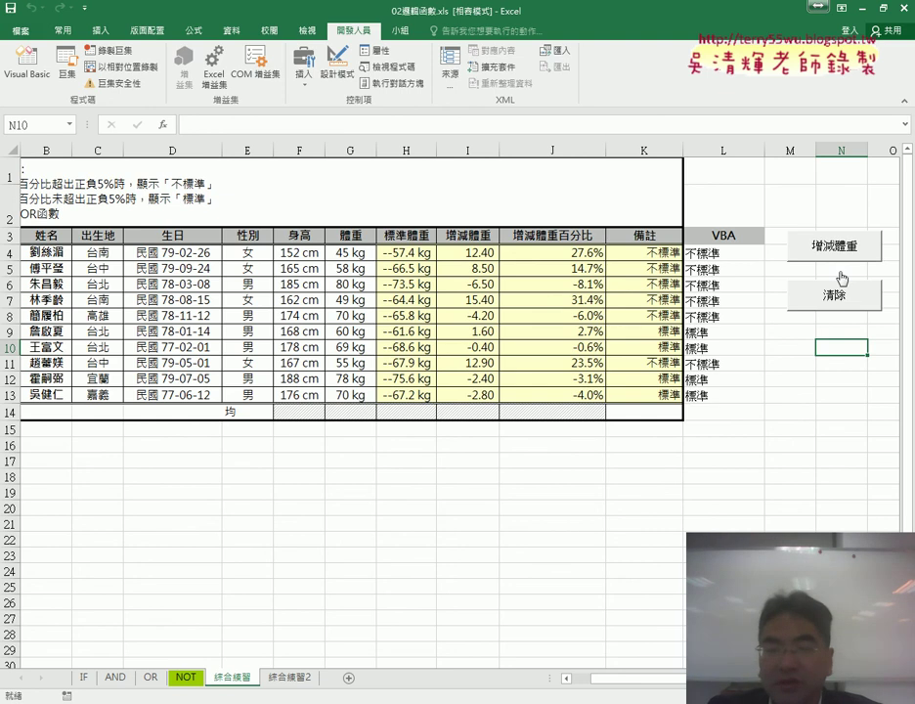
{"action": "left_click", "coordinate": [843, 296]}
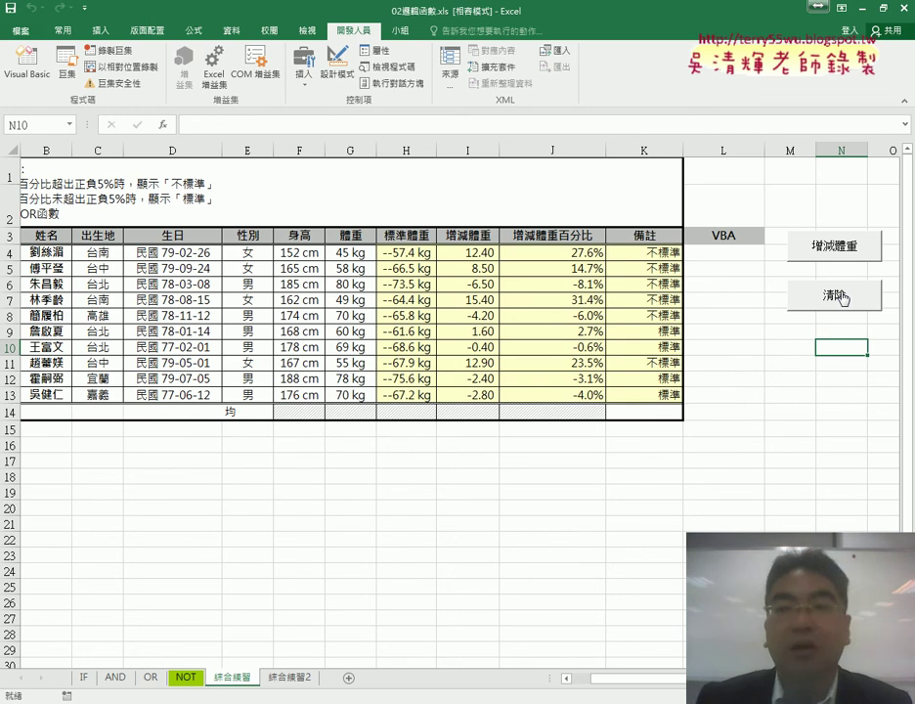
{"action": "right_click", "coordinate": [828, 302]}
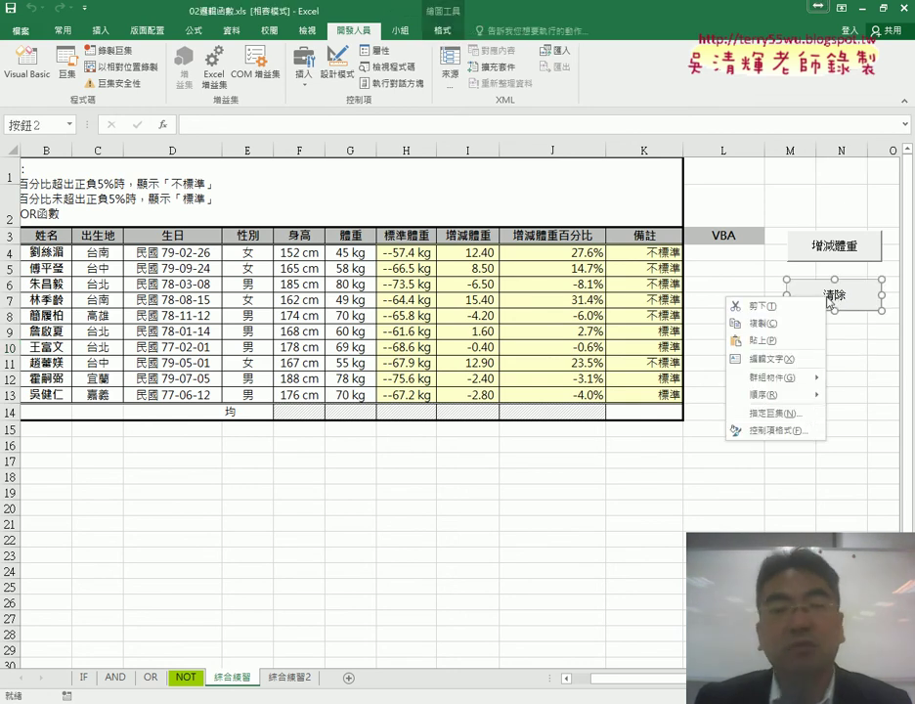
{"action": "left_click", "coordinate": [800, 414]}
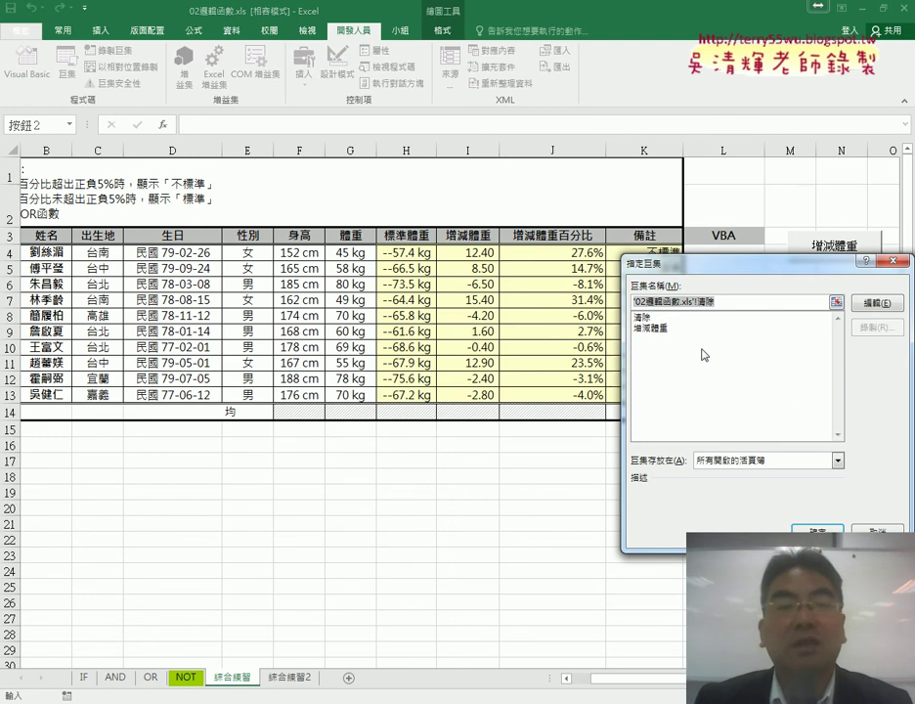
{"action": "left_click", "coordinate": [651, 319]}
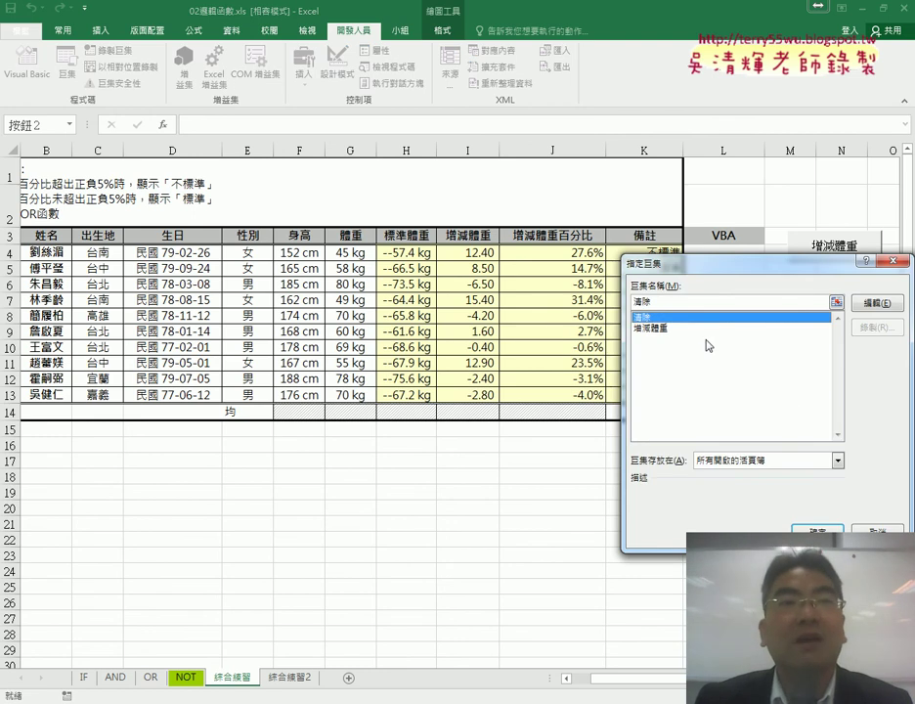
{"action": "left_click", "coordinate": [782, 329]}
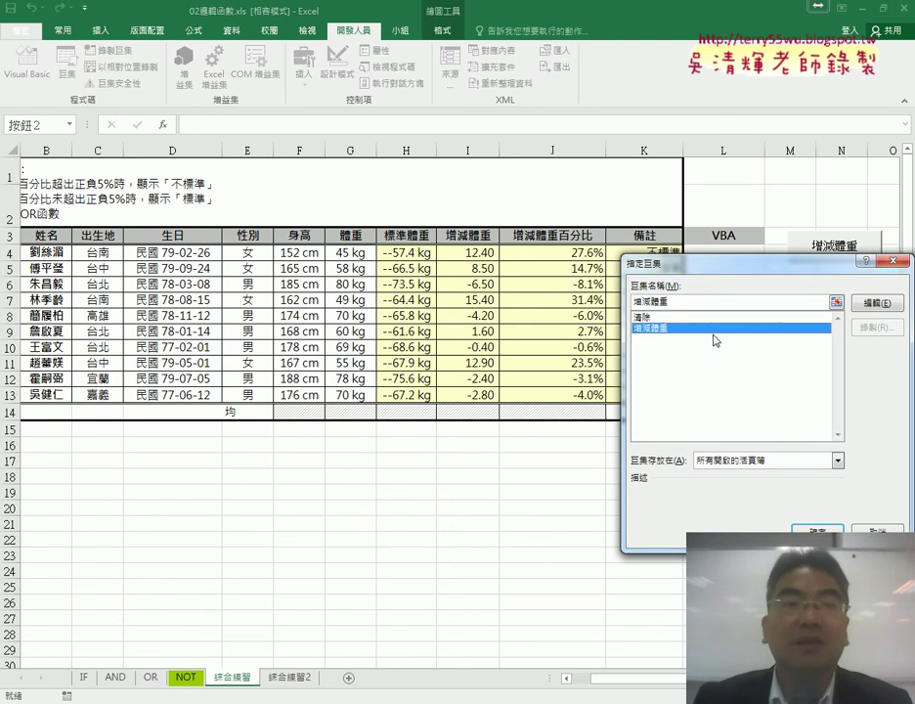
{"action": "left_click", "coordinate": [685, 319]}
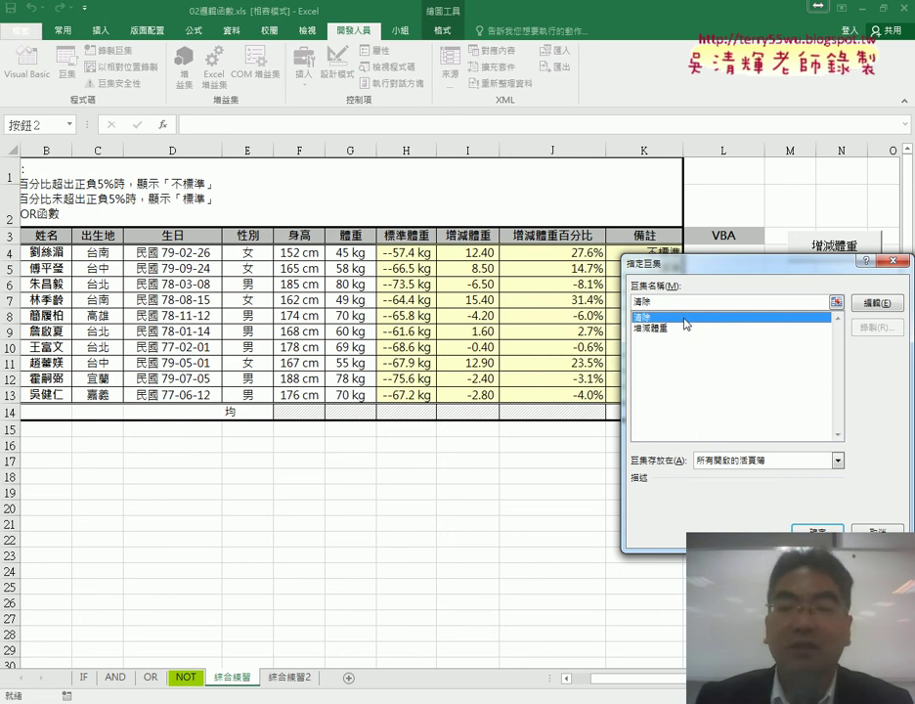
{"action": "left_click", "coordinate": [652, 330]}
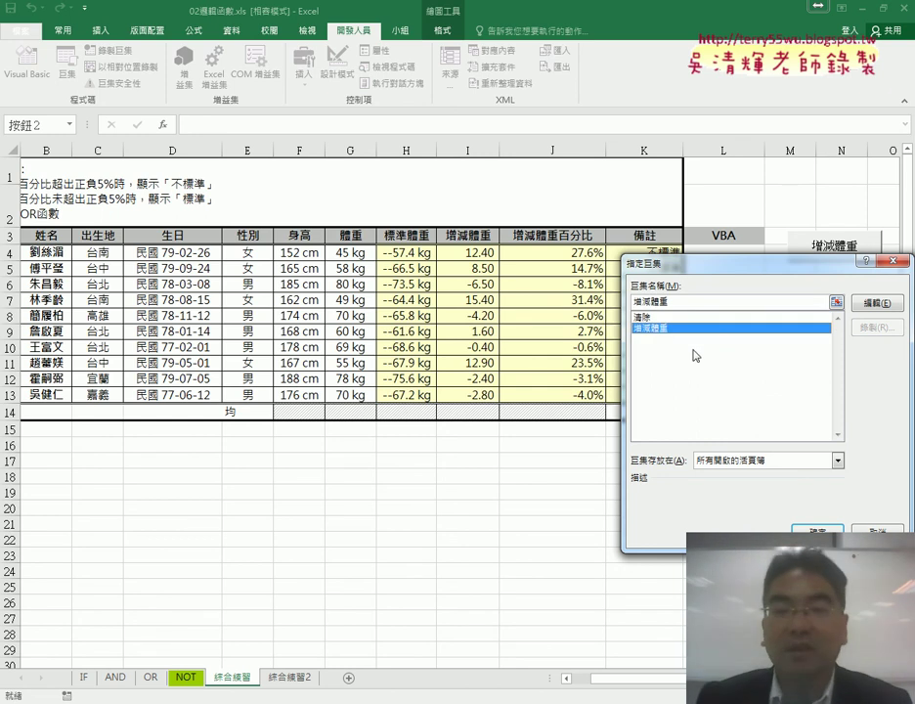
{"action": "left_click", "coordinate": [657, 320]}
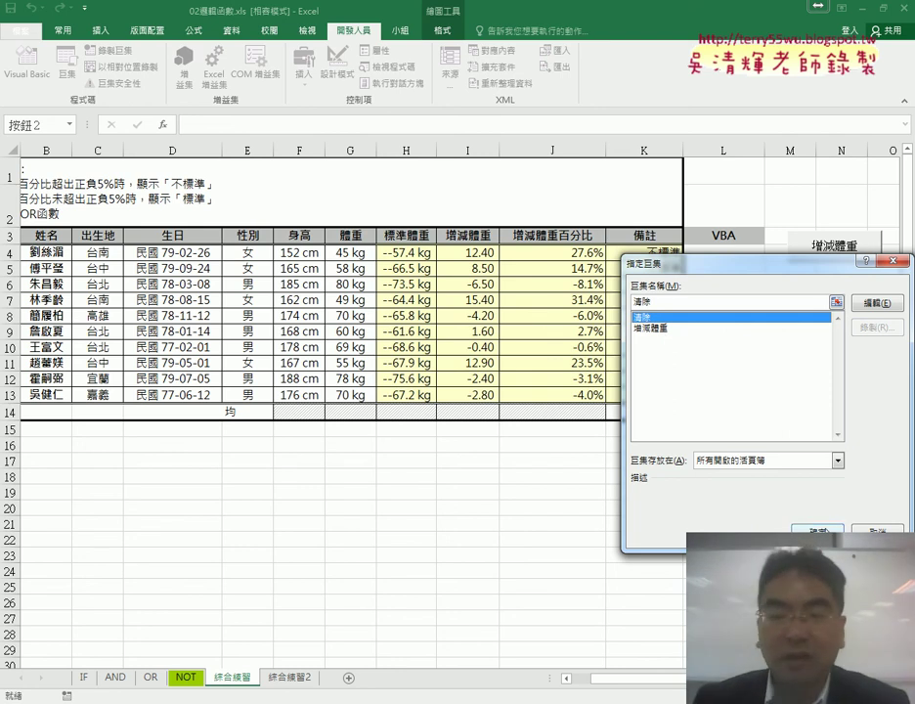
{"action": "left_click", "coordinate": [810, 531]}
{"action": "left_click", "coordinate": [776, 495]}
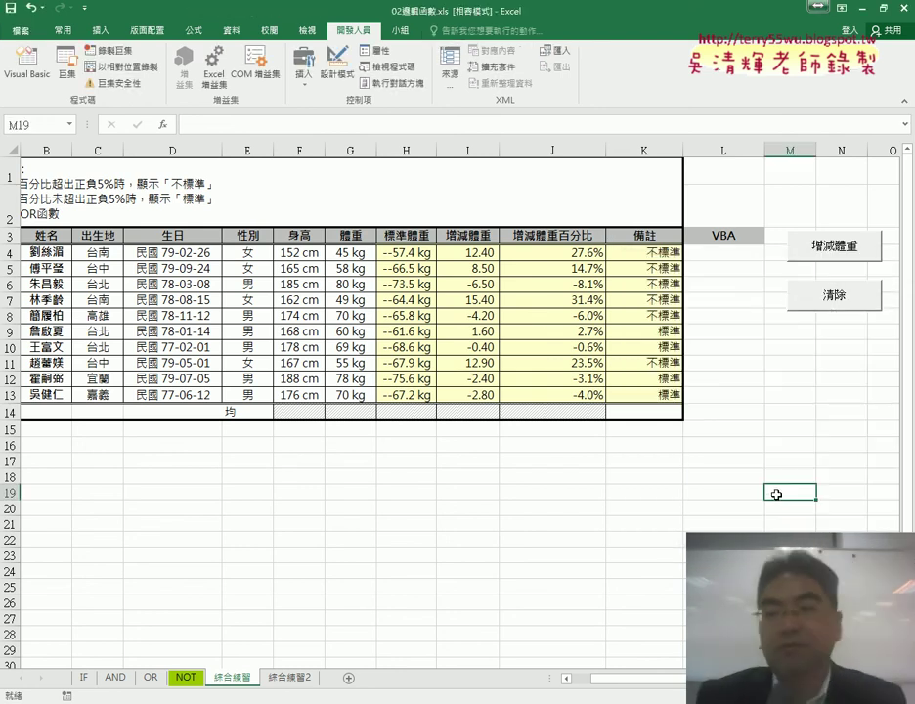